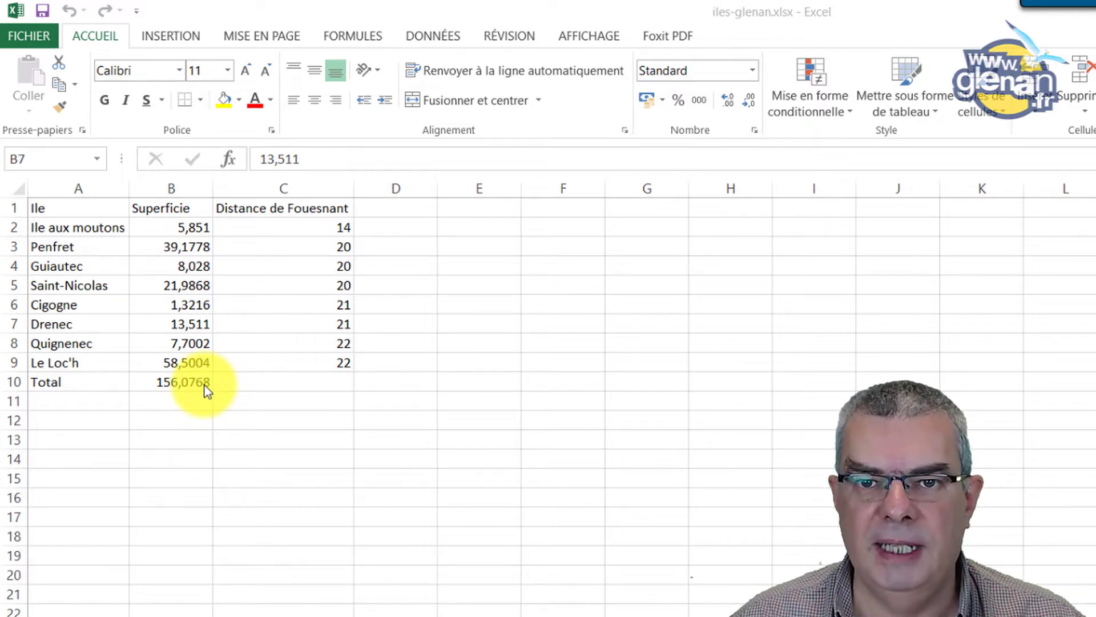
Step: Examine the number, alignment, font, border, fill and protection settings in the Format de cellule dialog for cell B7
click(194, 319)
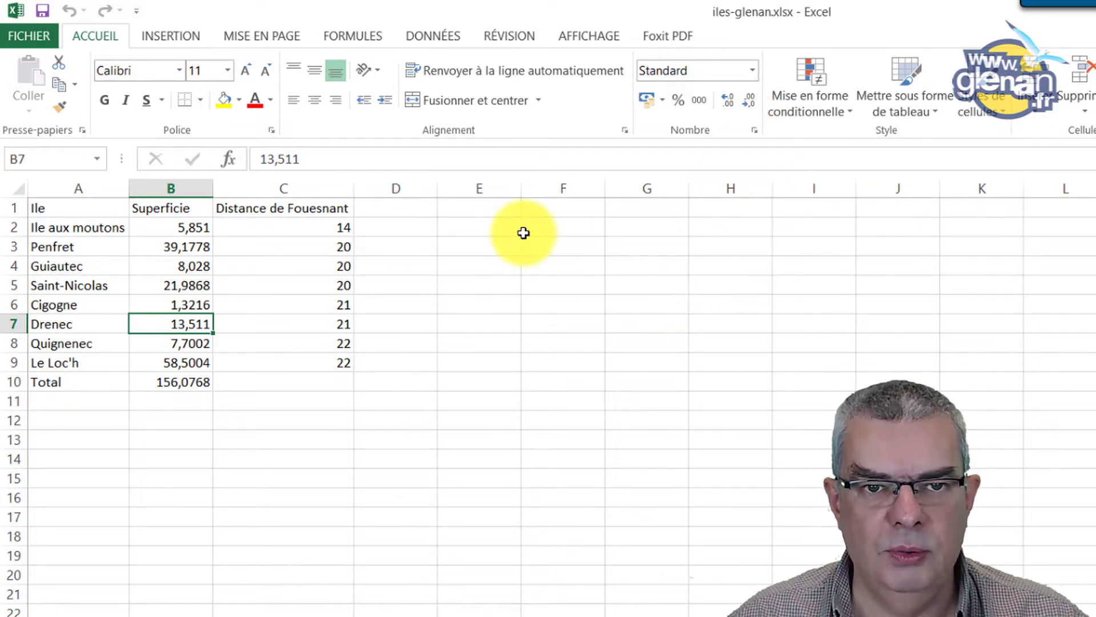
click(273, 132)
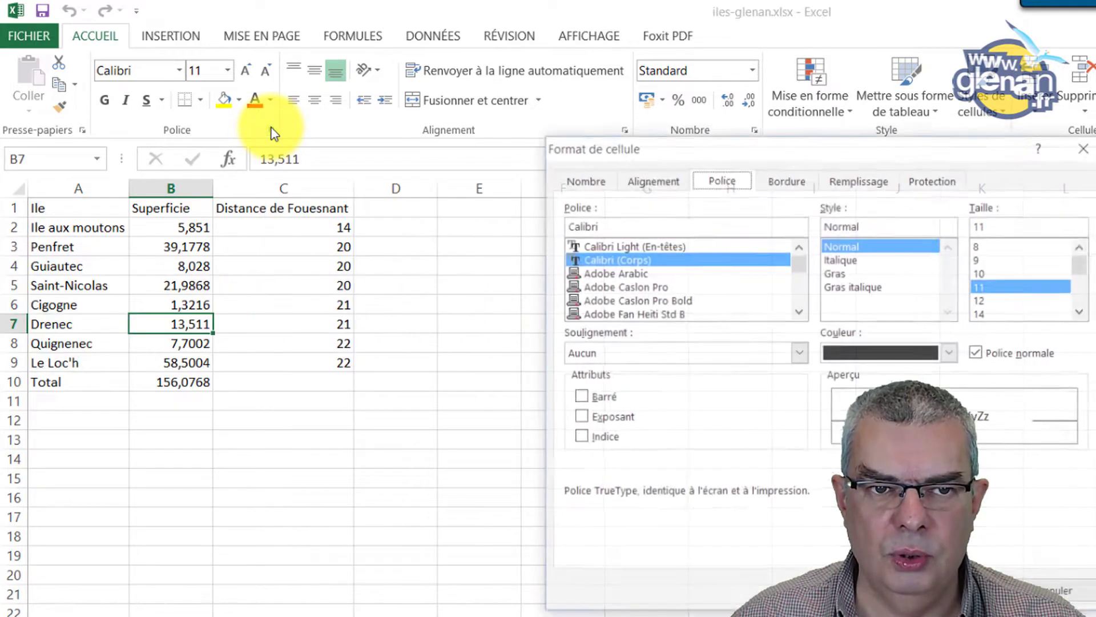
drag(713, 143, 573, 223)
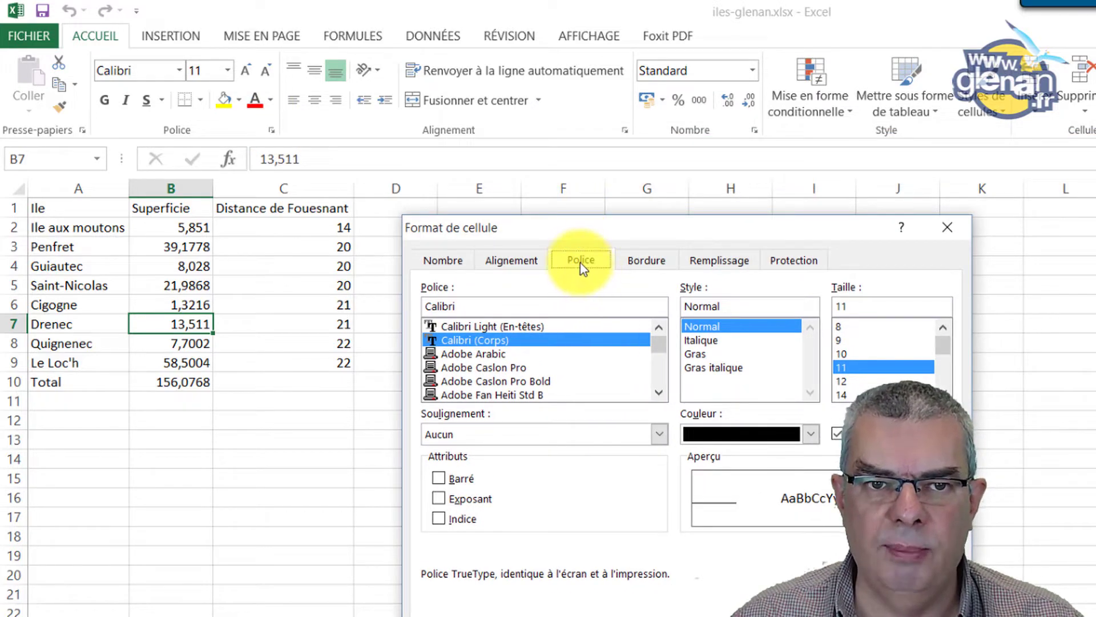
click(503, 261)
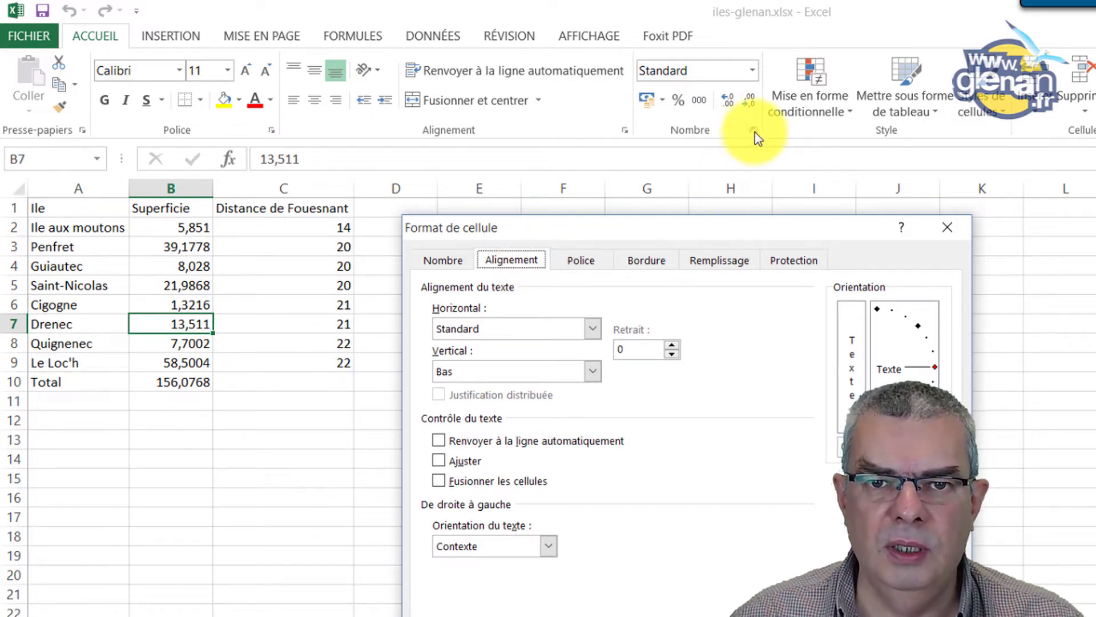
click(438, 261)
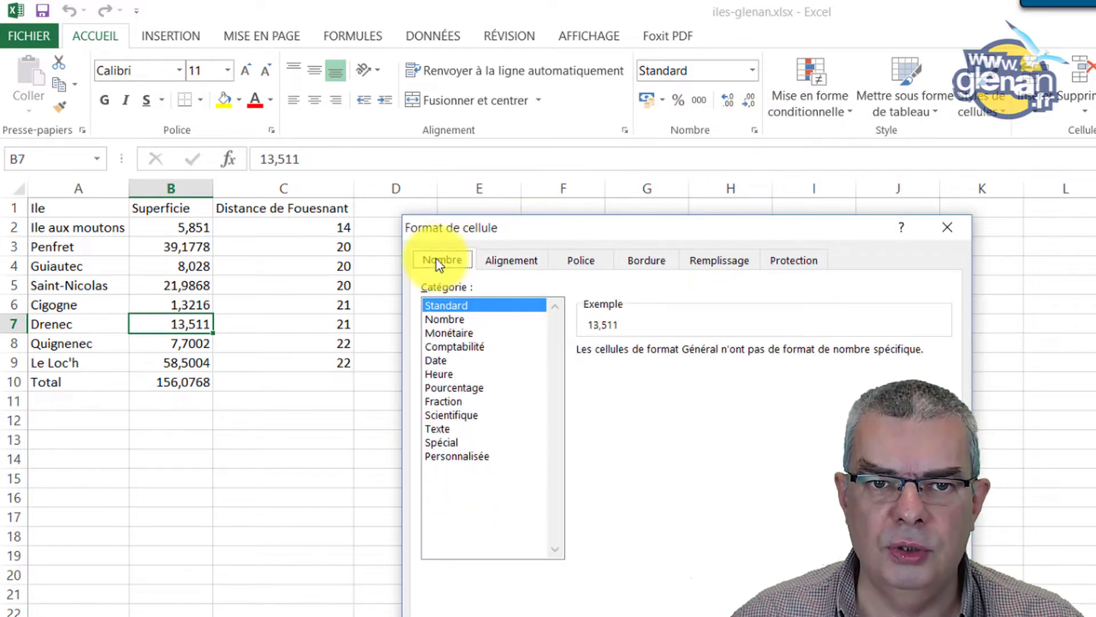
click(645, 264)
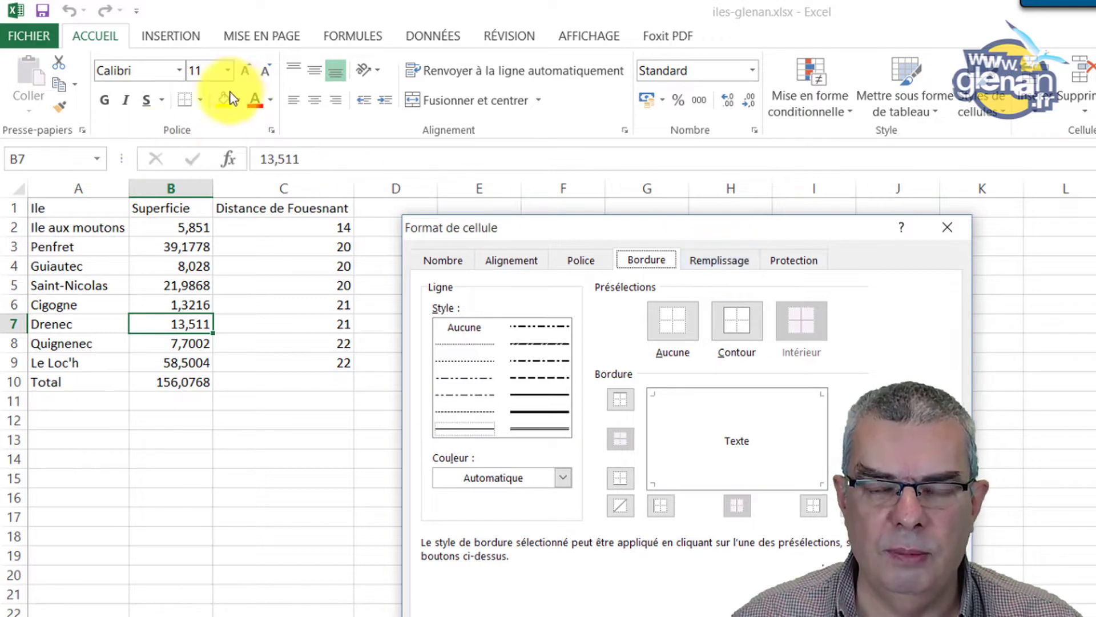
click(718, 261)
click(646, 262)
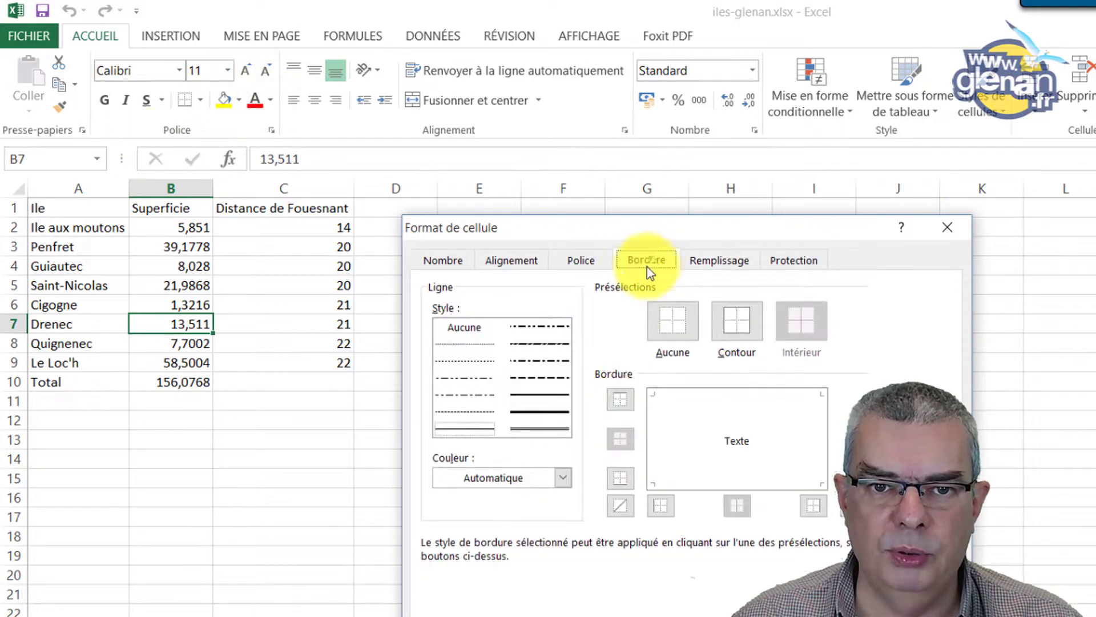
click(731, 269)
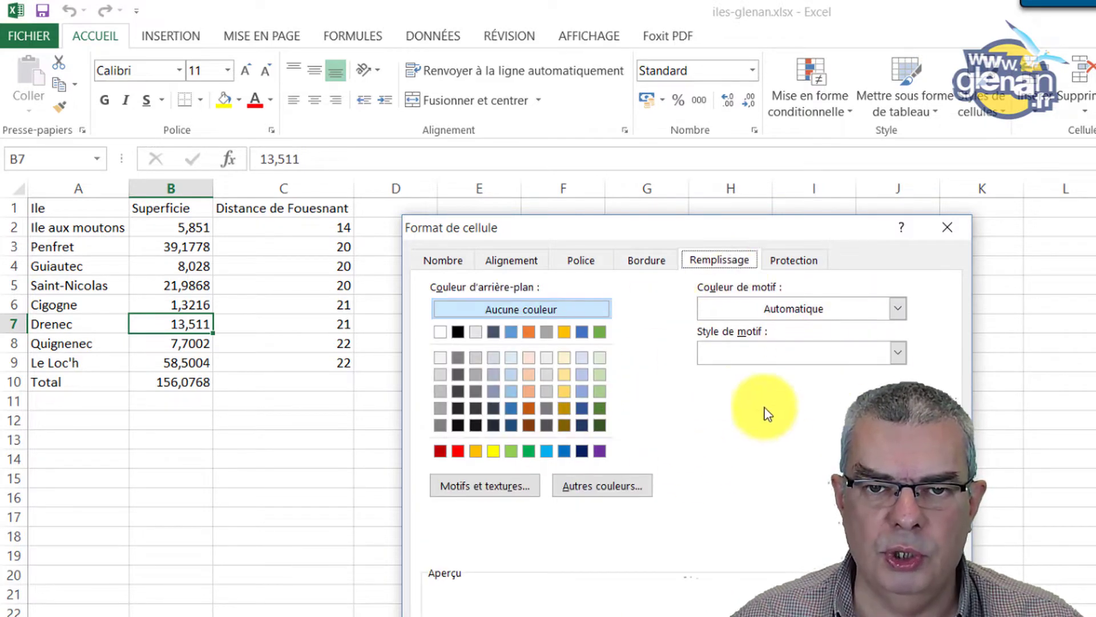
click(791, 261)
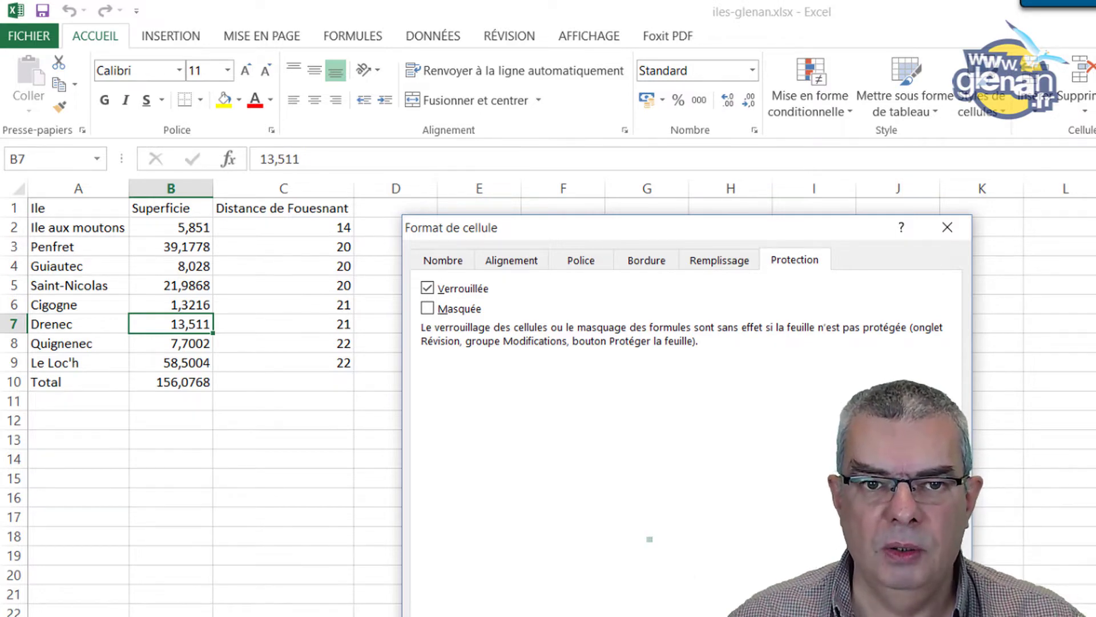
key(Escape)
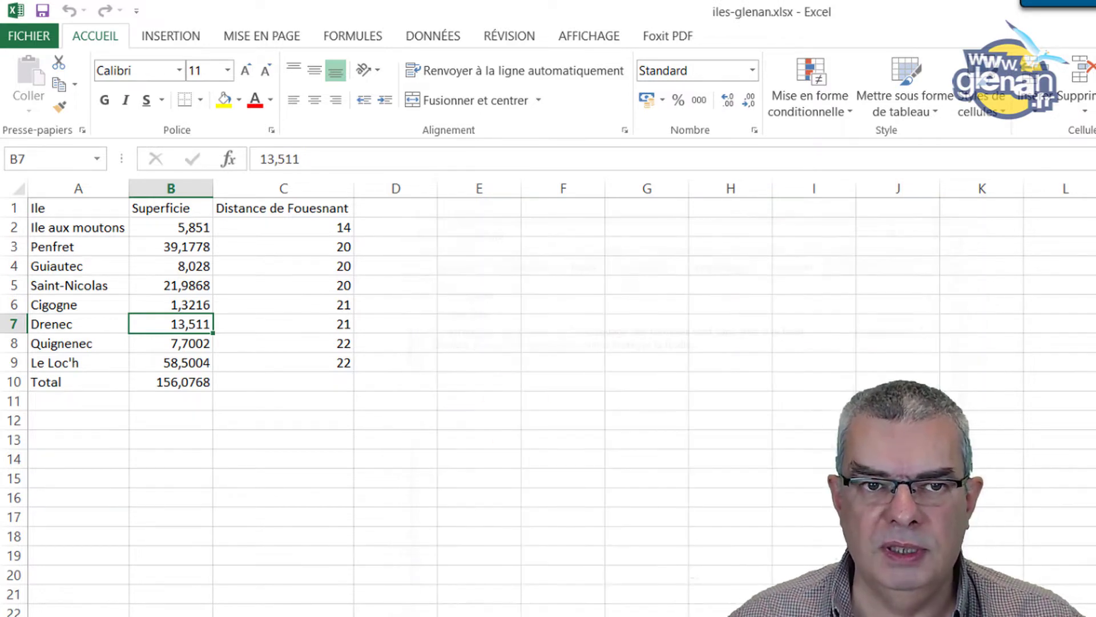
Step: Examine the additional fill colours and border options for cell B7 without applying any
click(239, 101)
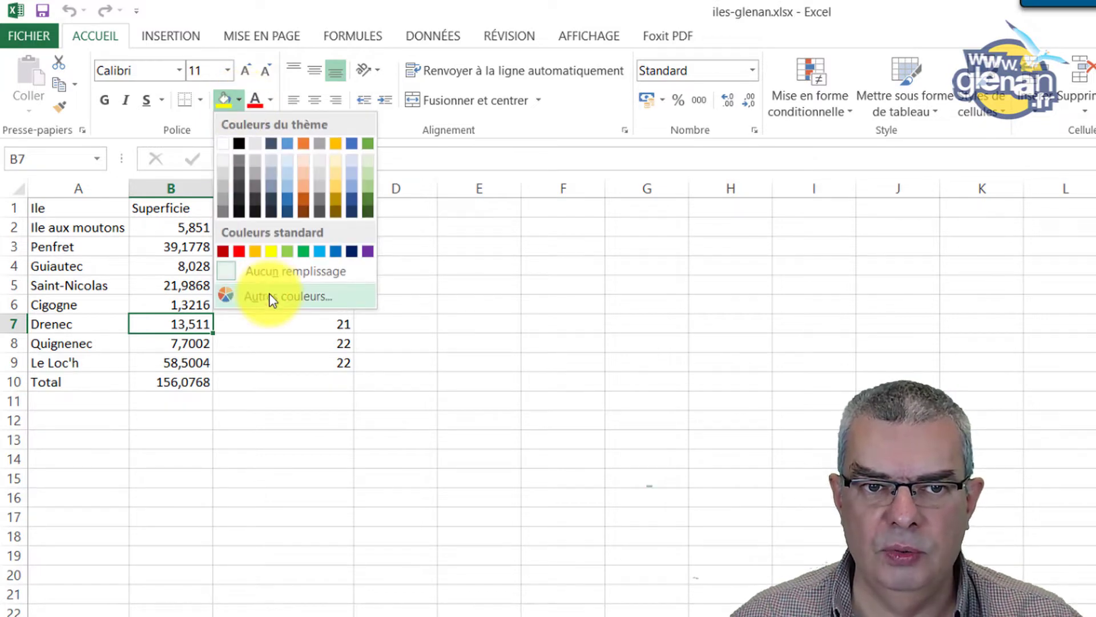
click(280, 274)
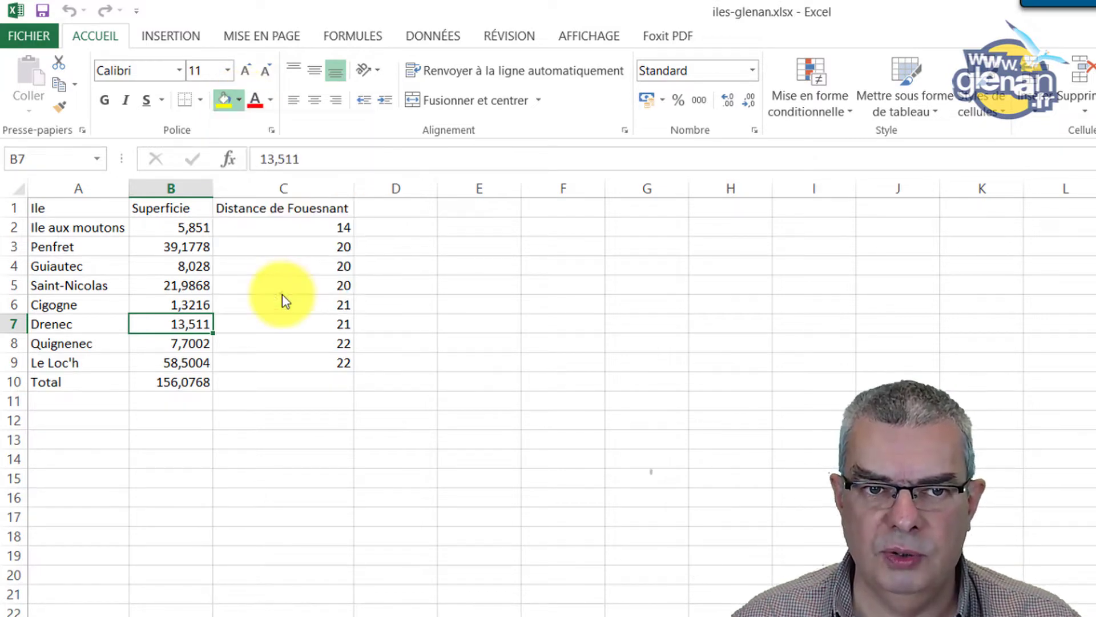
click(831, 301)
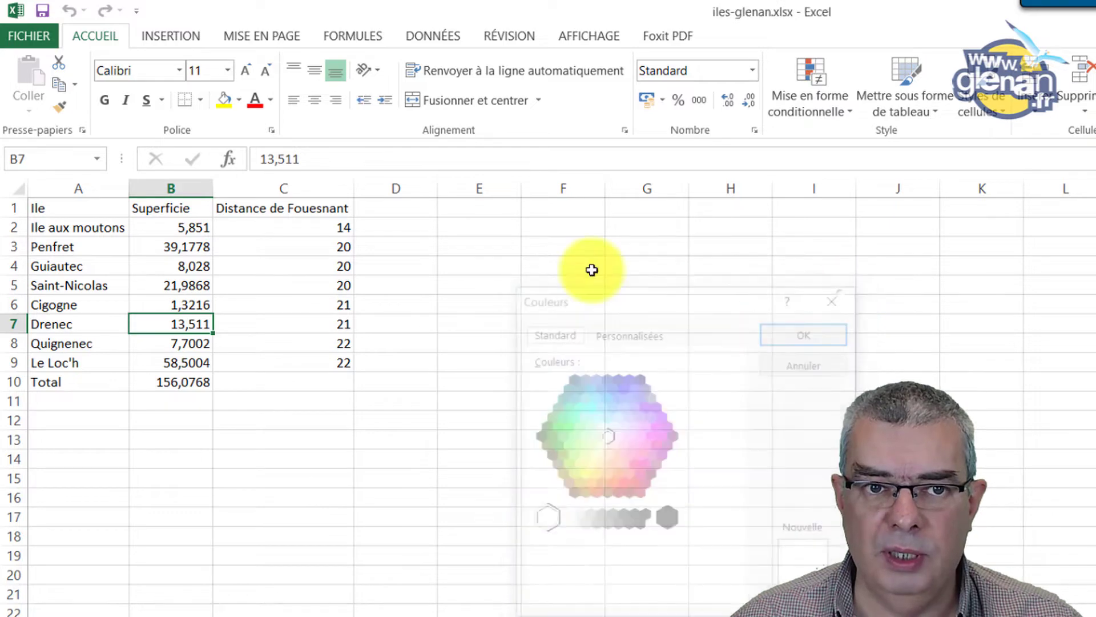
click(200, 102)
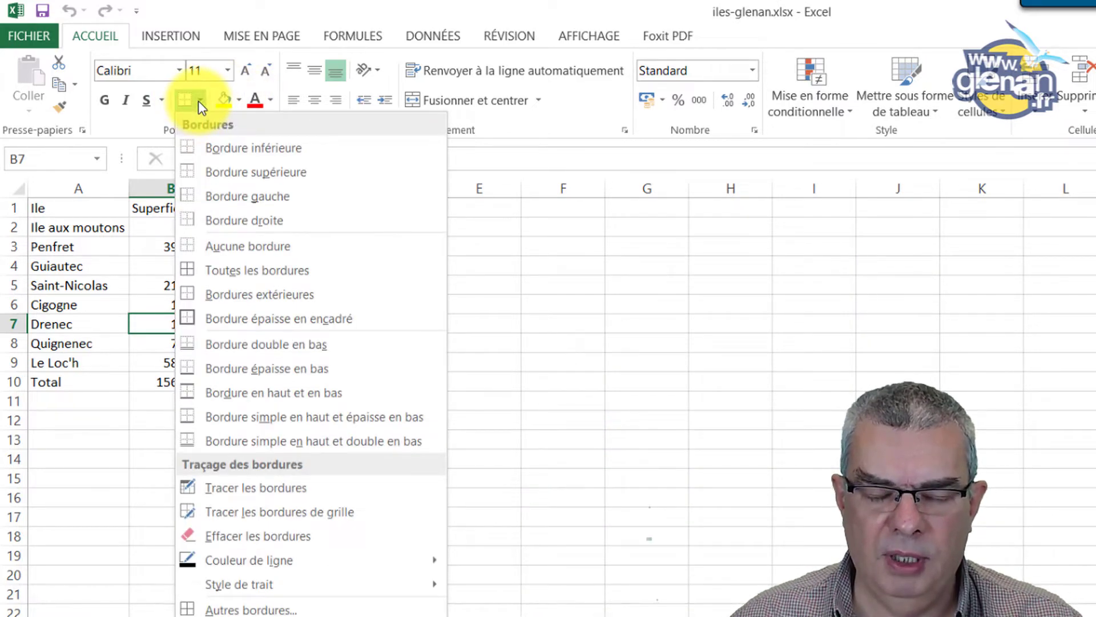
click(259, 610)
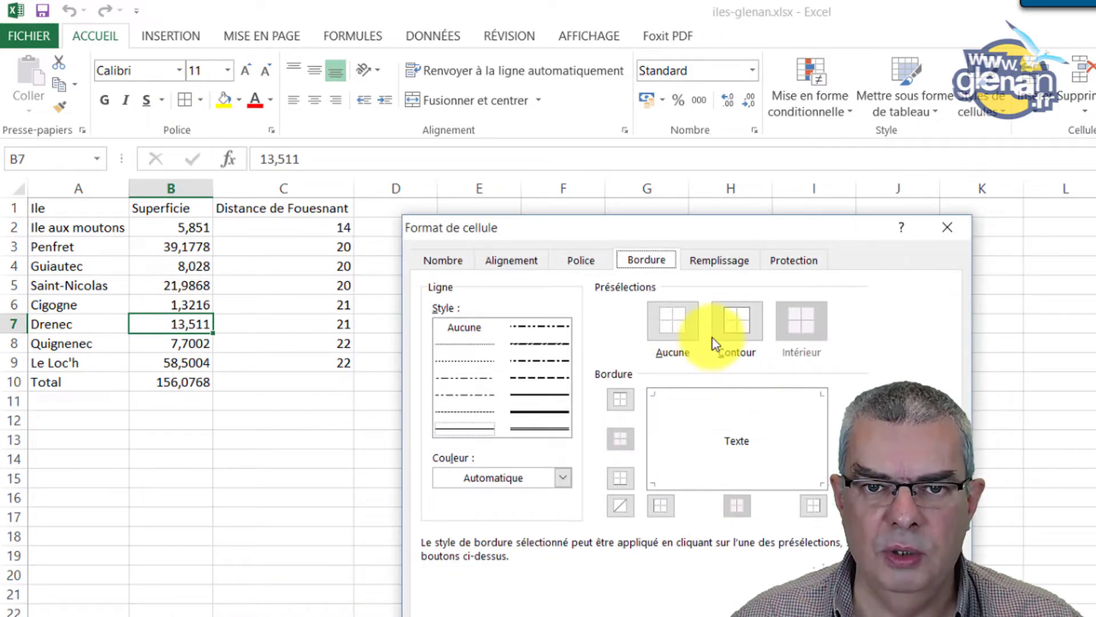
click(947, 227)
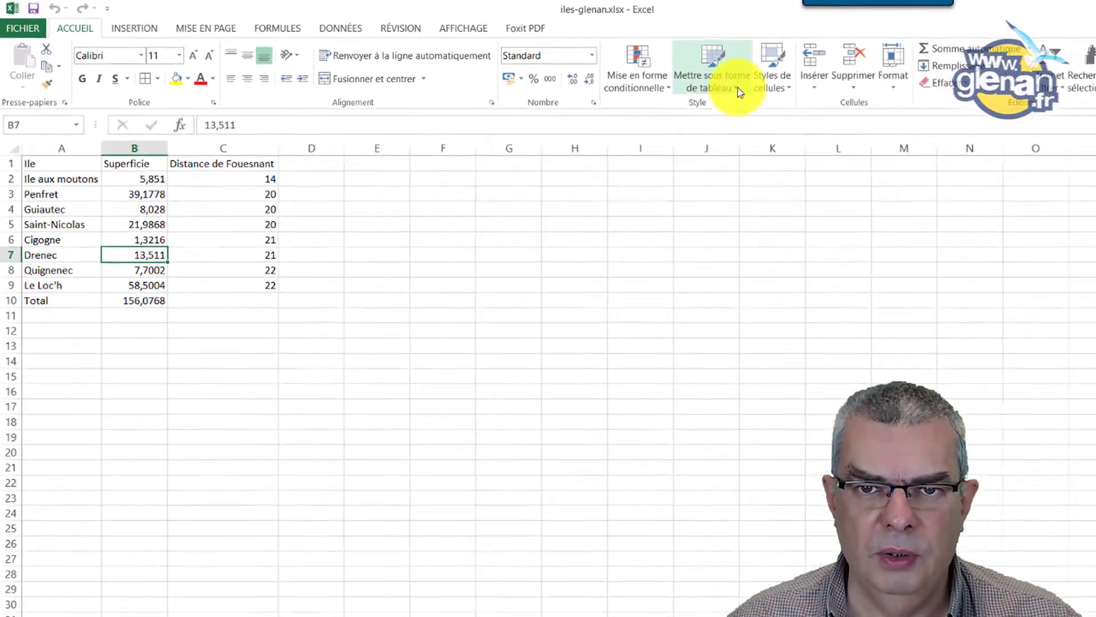
Step: Format the range A1:C9 as a table with headers, using the first blue style of the Moyen group, and select cell B7
click(738, 87)
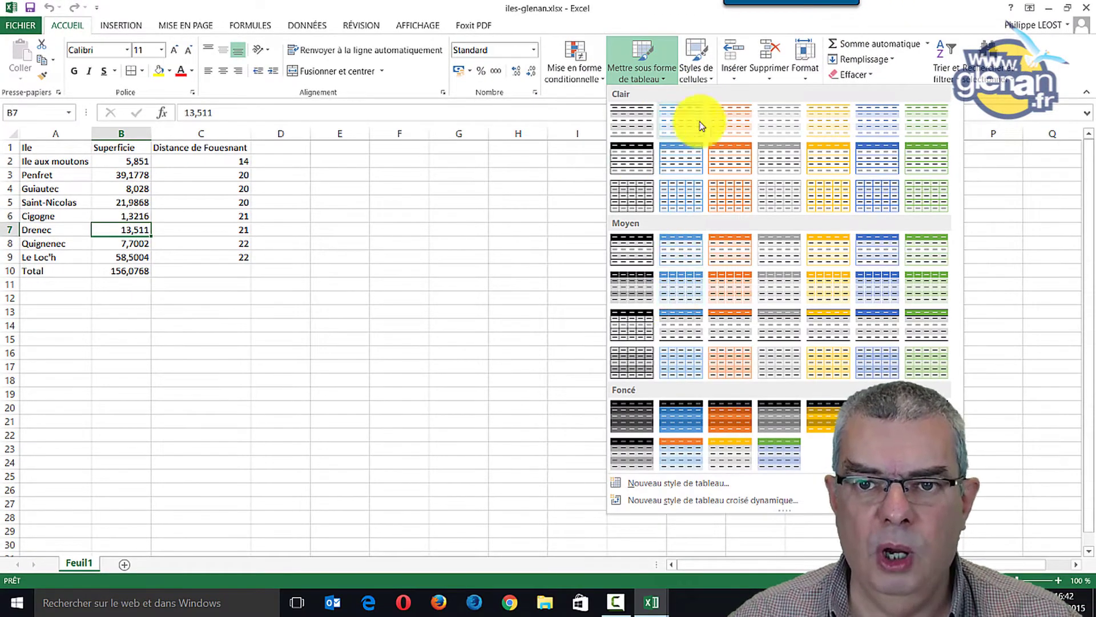
click(677, 260)
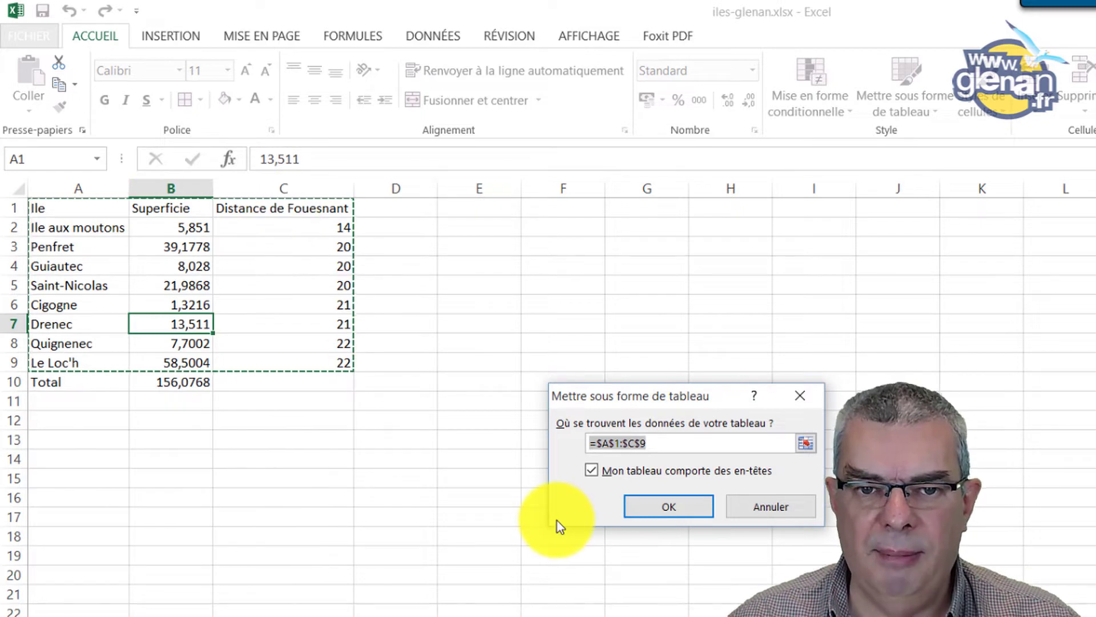
click(658, 511)
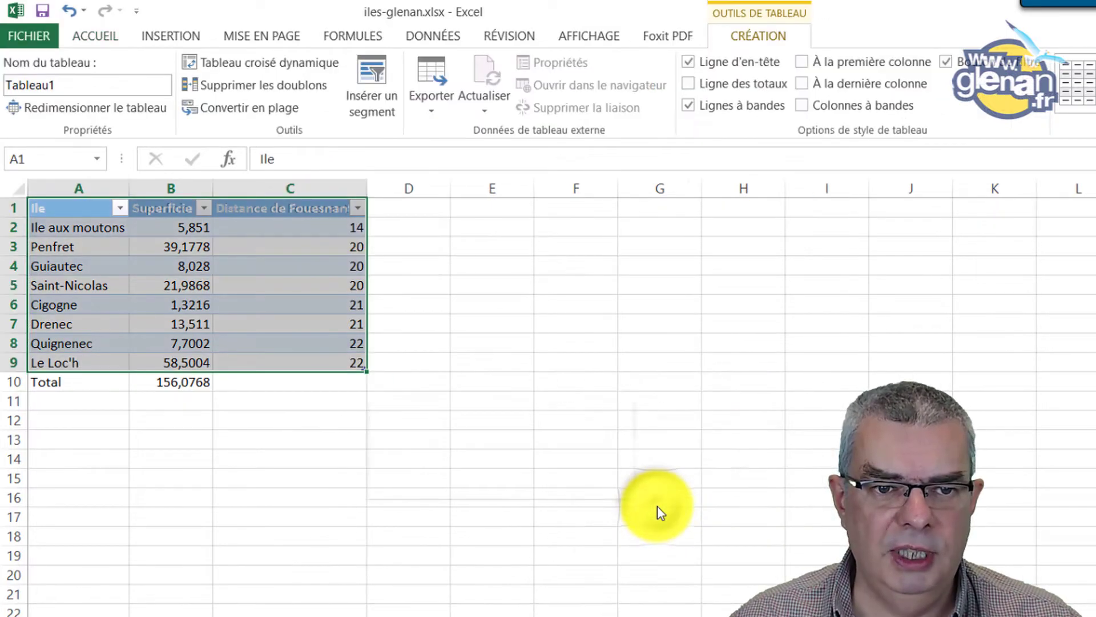
click(223, 380)
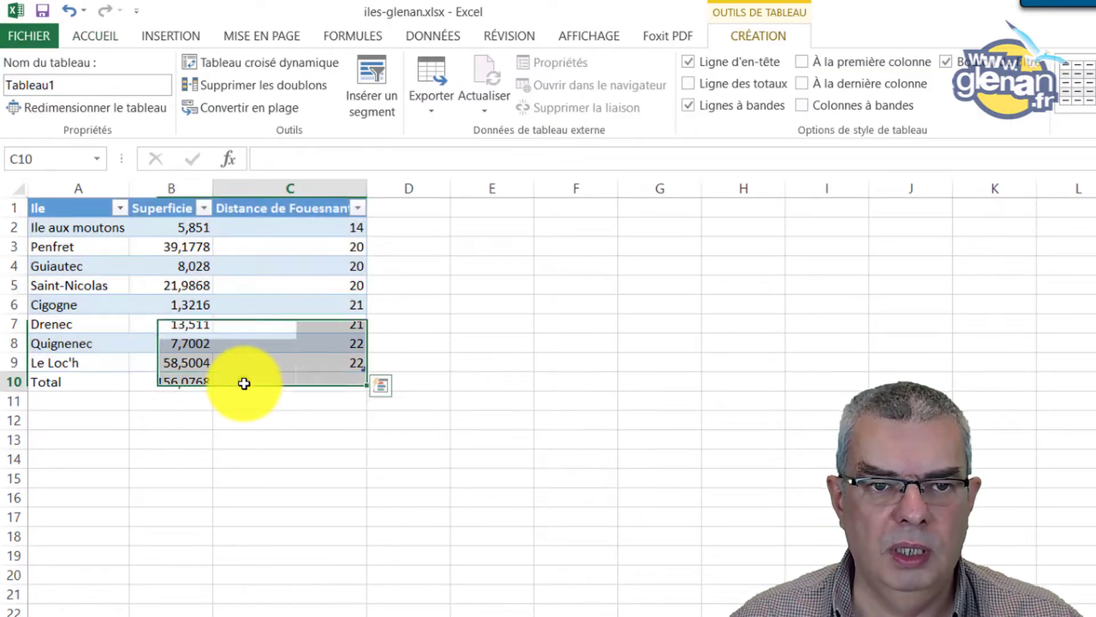
click(164, 321)
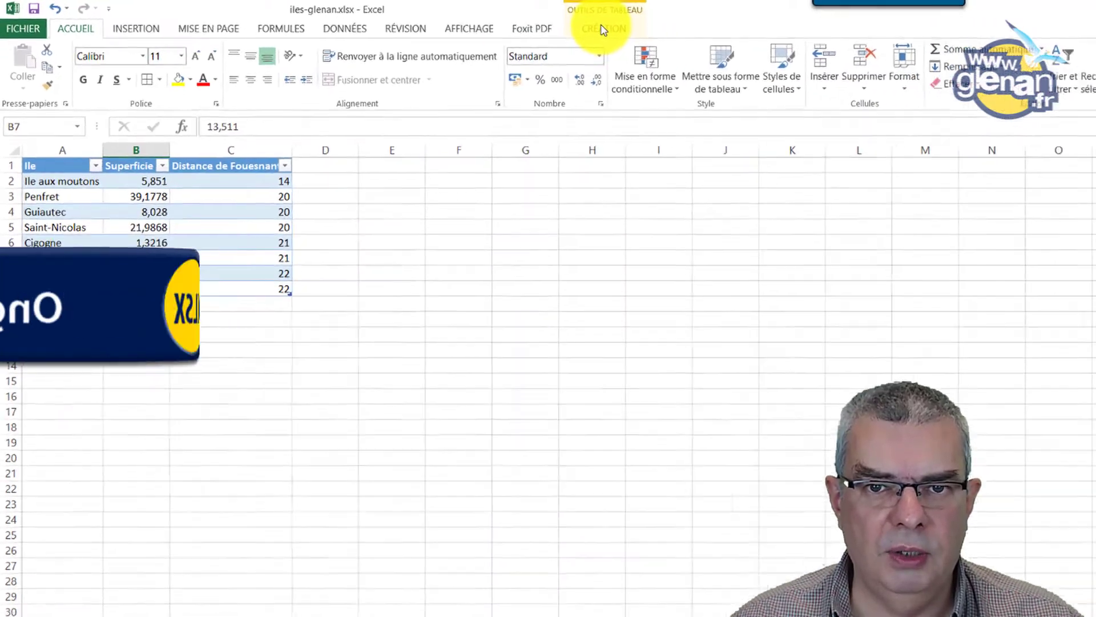
Step: Try out the table's banded-row, banded-column and header-row options, ending with only banded rows and the header row enabled
click(755, 35)
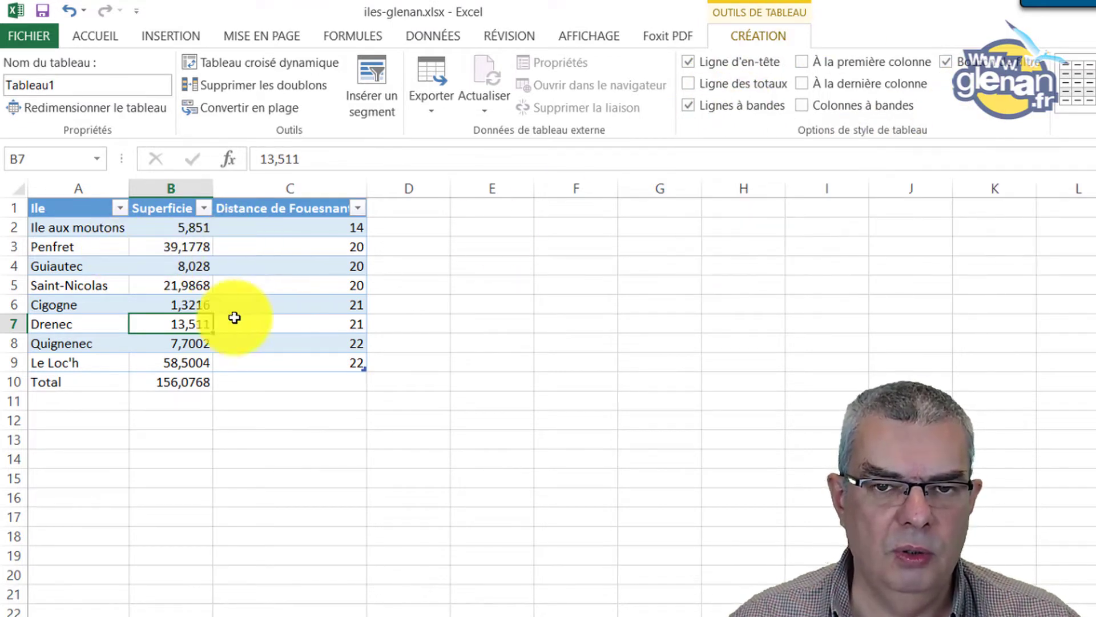
click(694, 105)
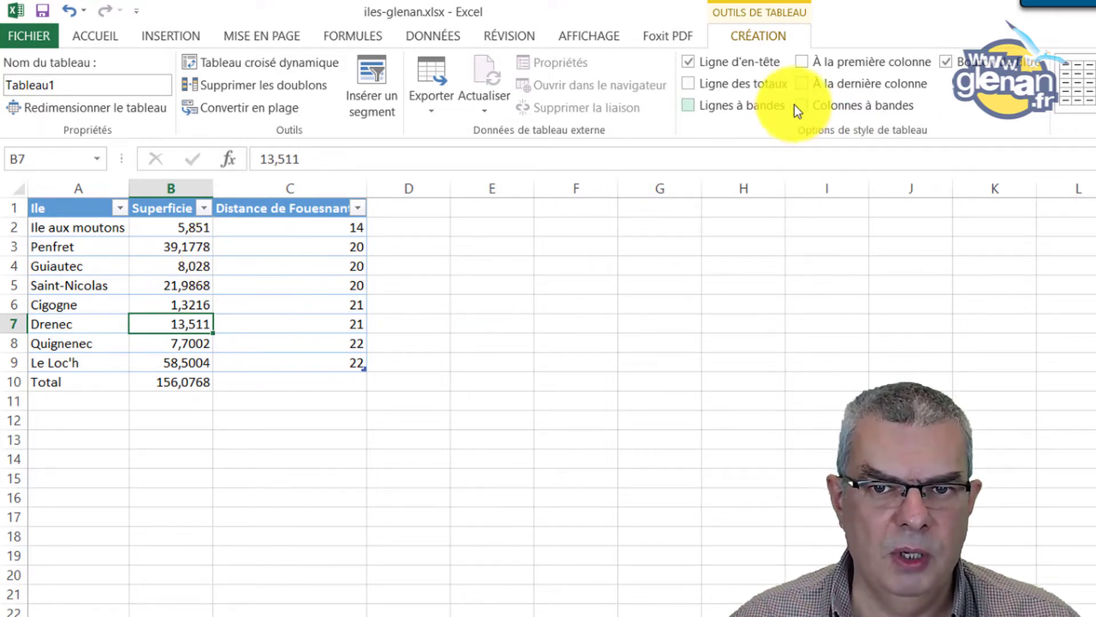
click(808, 107)
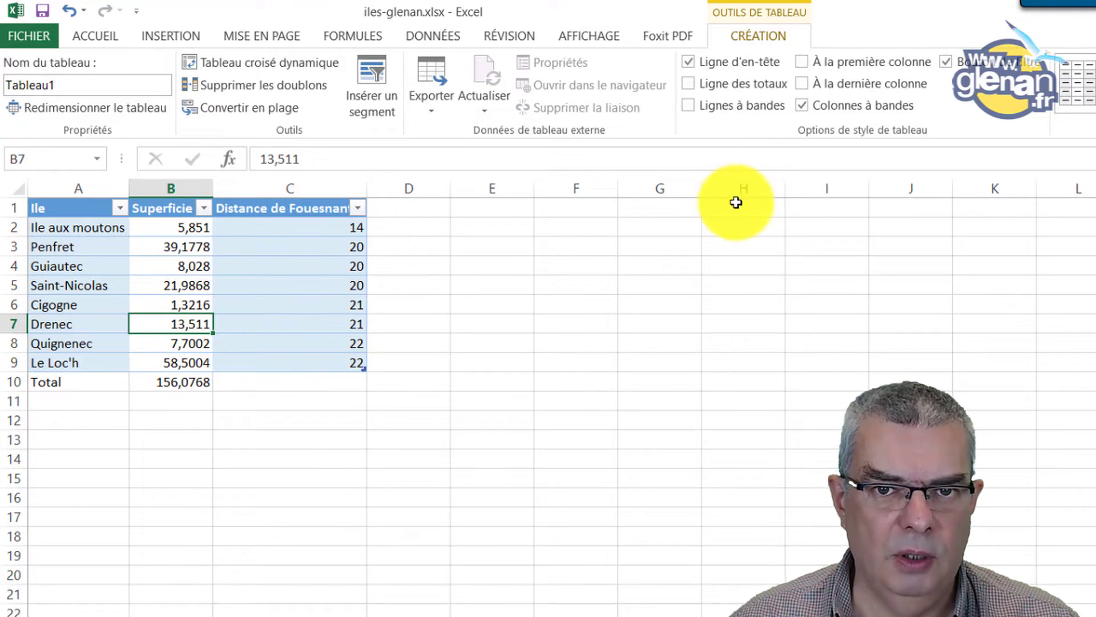
click(690, 109)
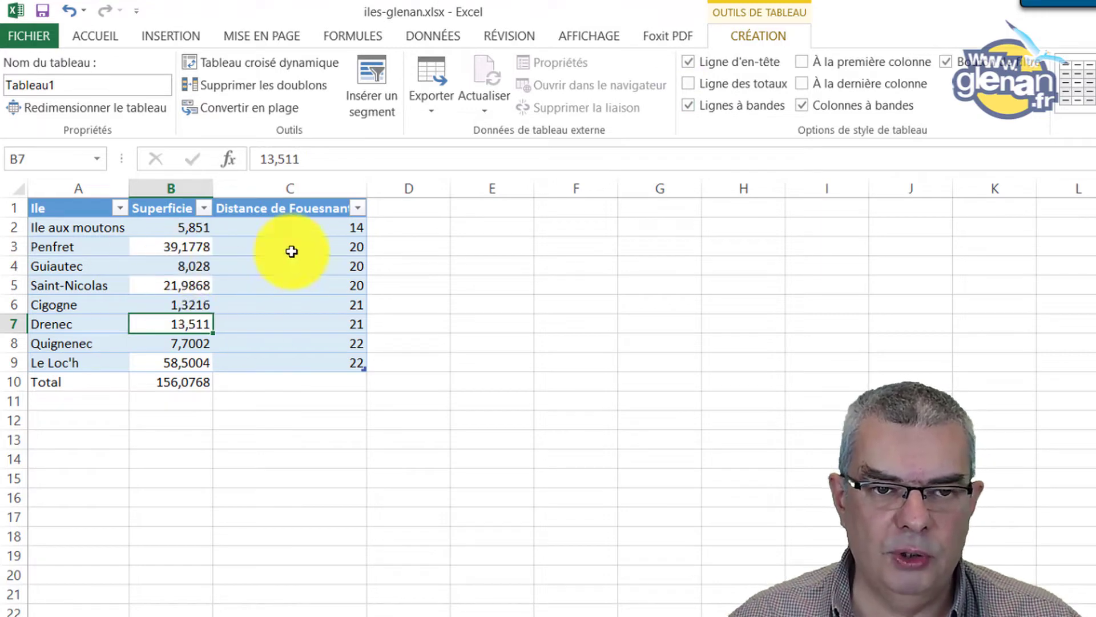
click(807, 108)
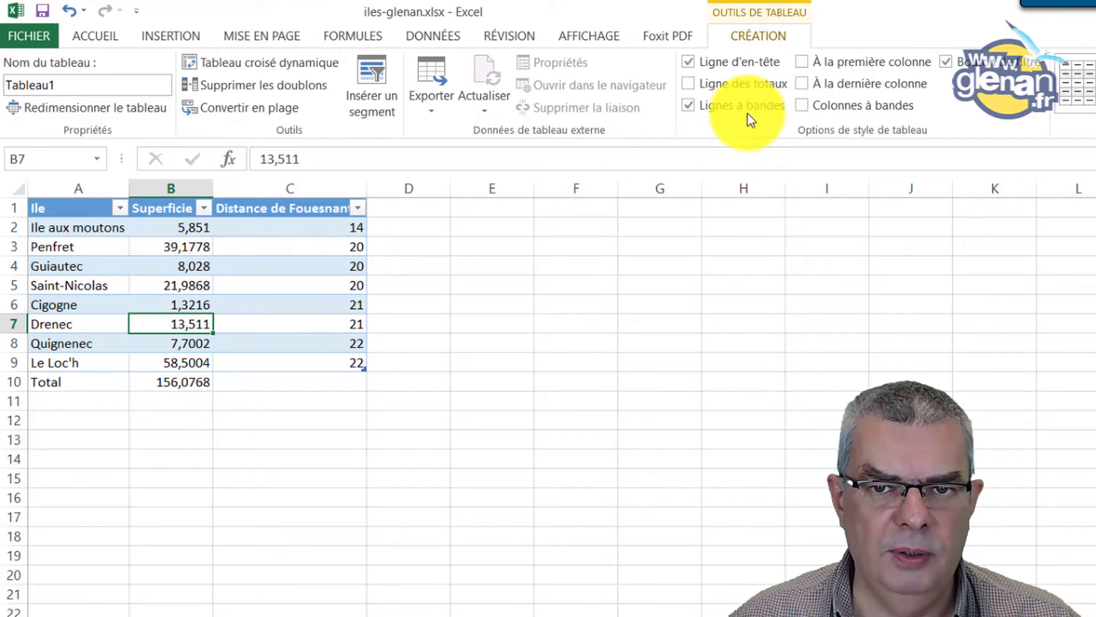
click(687, 62)
click(688, 61)
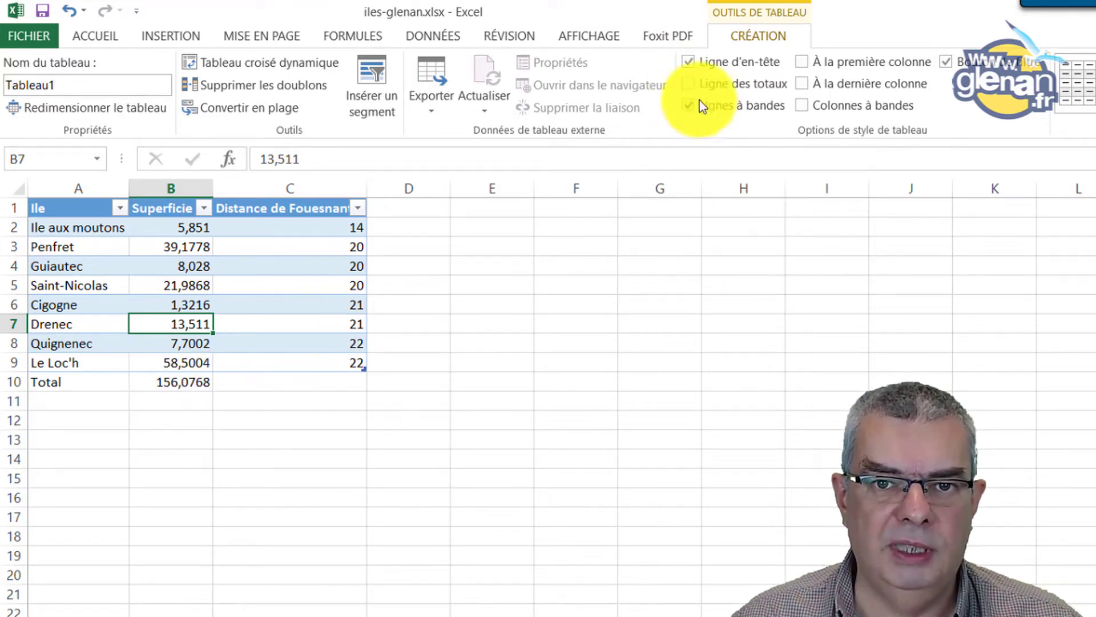
Step: Add a total row to the table and delete the old manual Total row beneath it
click(694, 85)
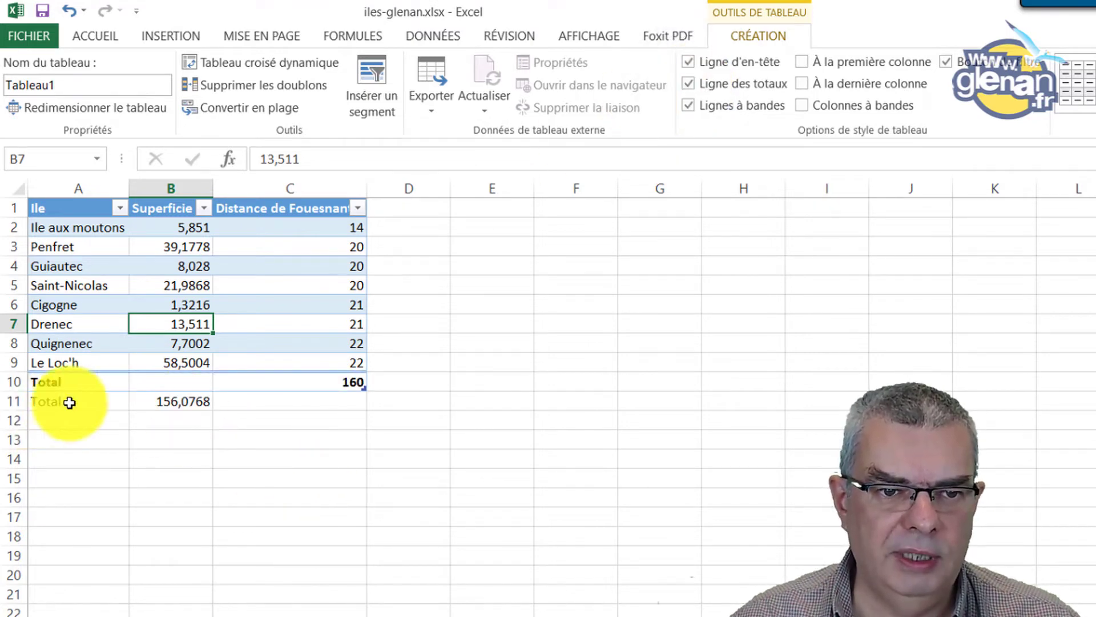
click(17, 401)
right_click(20, 403)
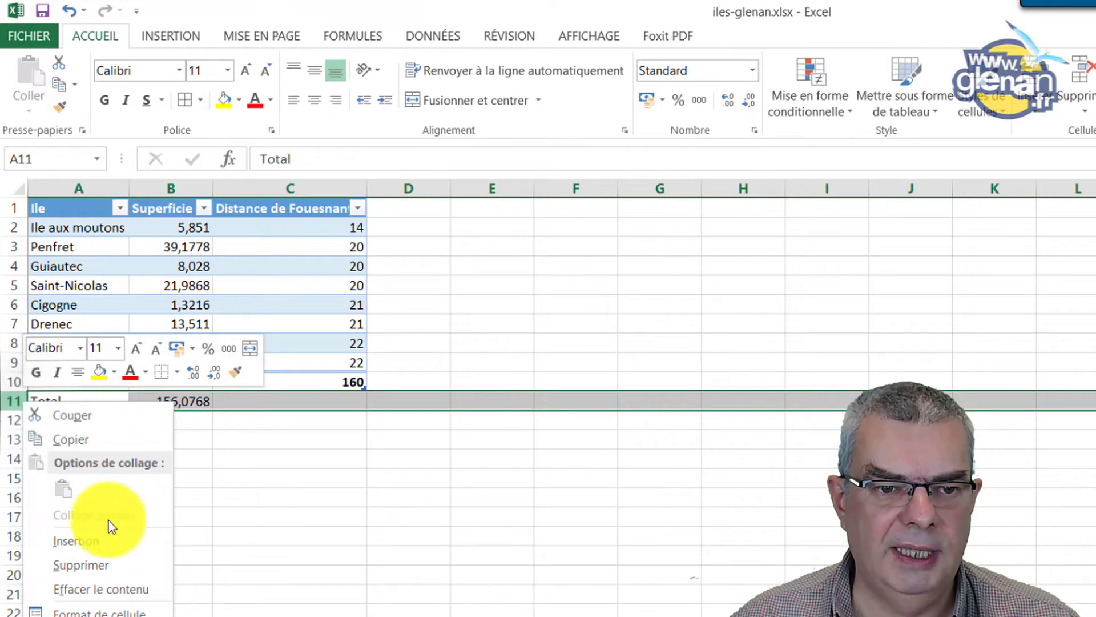
click(101, 567)
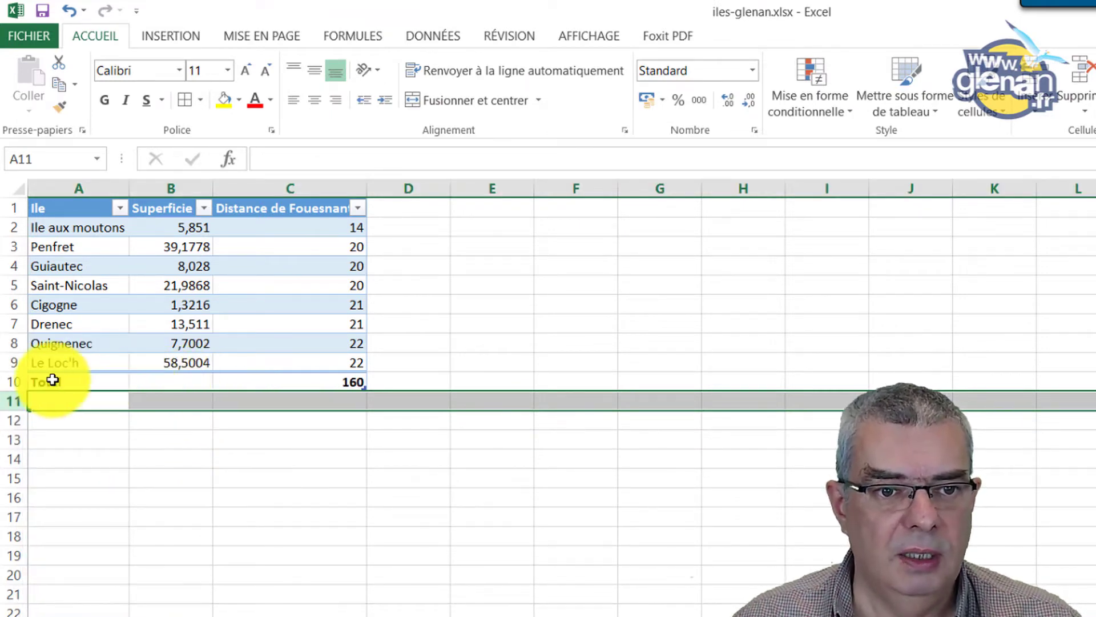
Step: Set the total row of the Superficie column to Somme
click(170, 382)
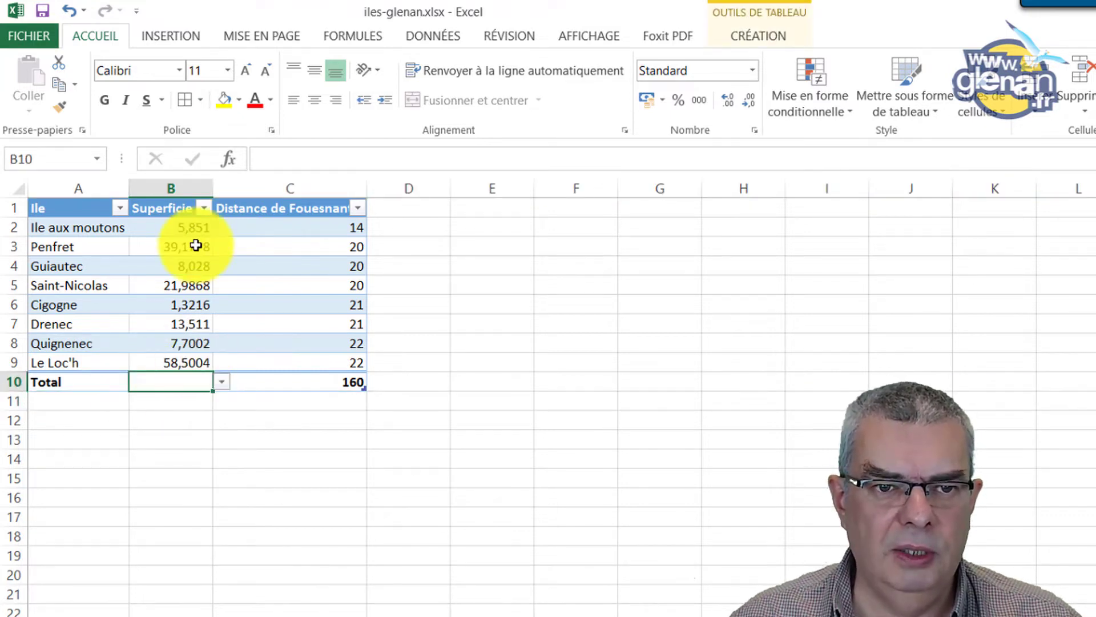
click(222, 384)
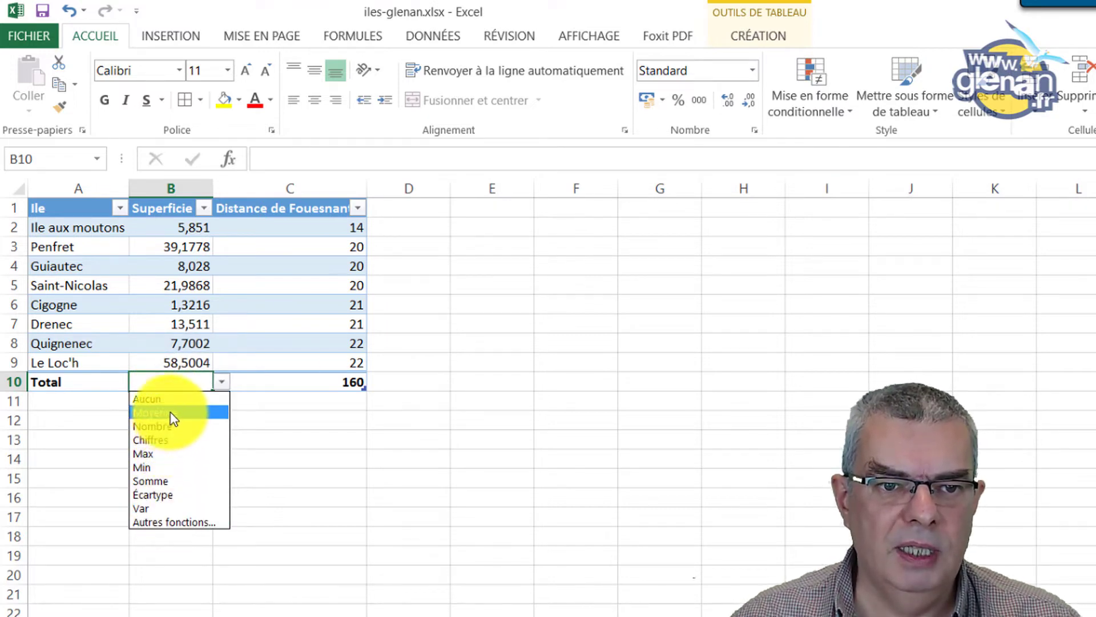
click(174, 481)
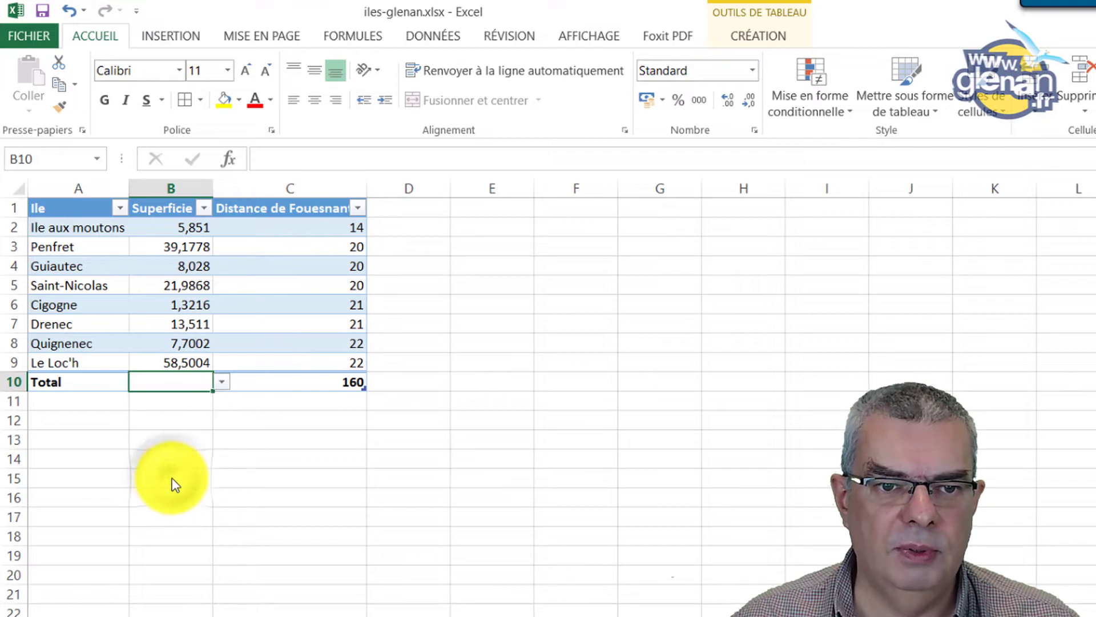
Step: Set the total row of the Distance de Fouesnant column to Aucun
click(318, 381)
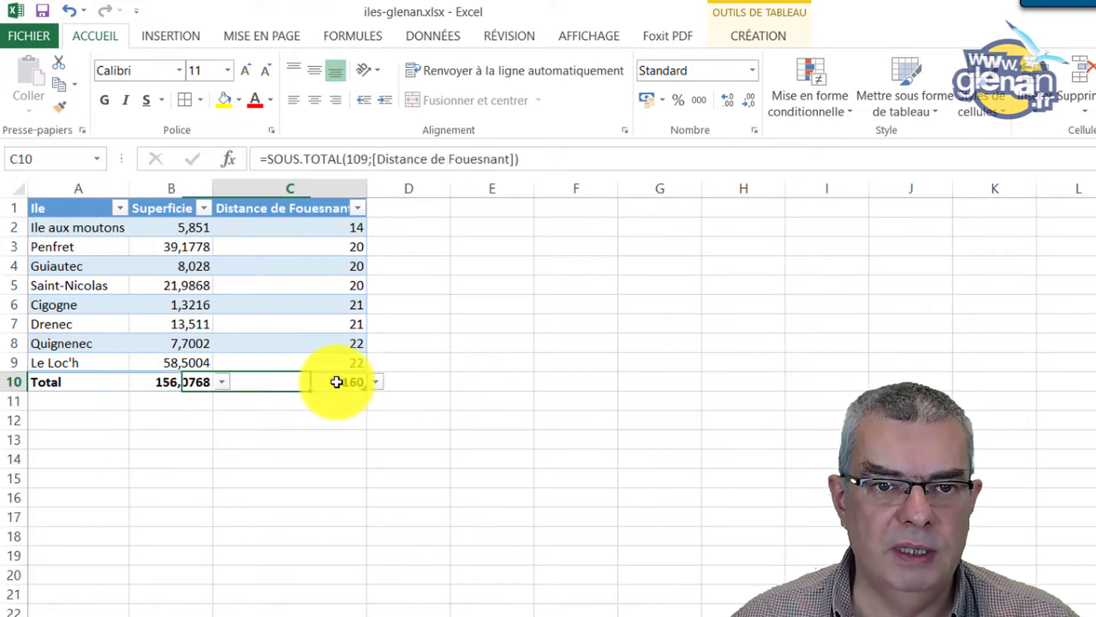
click(374, 382)
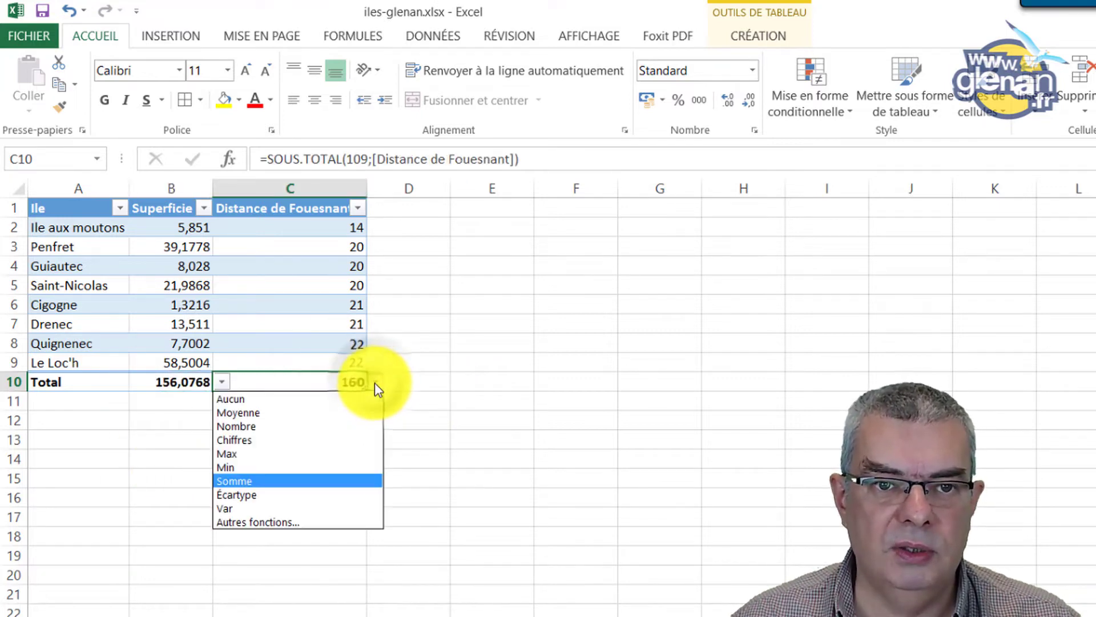
click(294, 399)
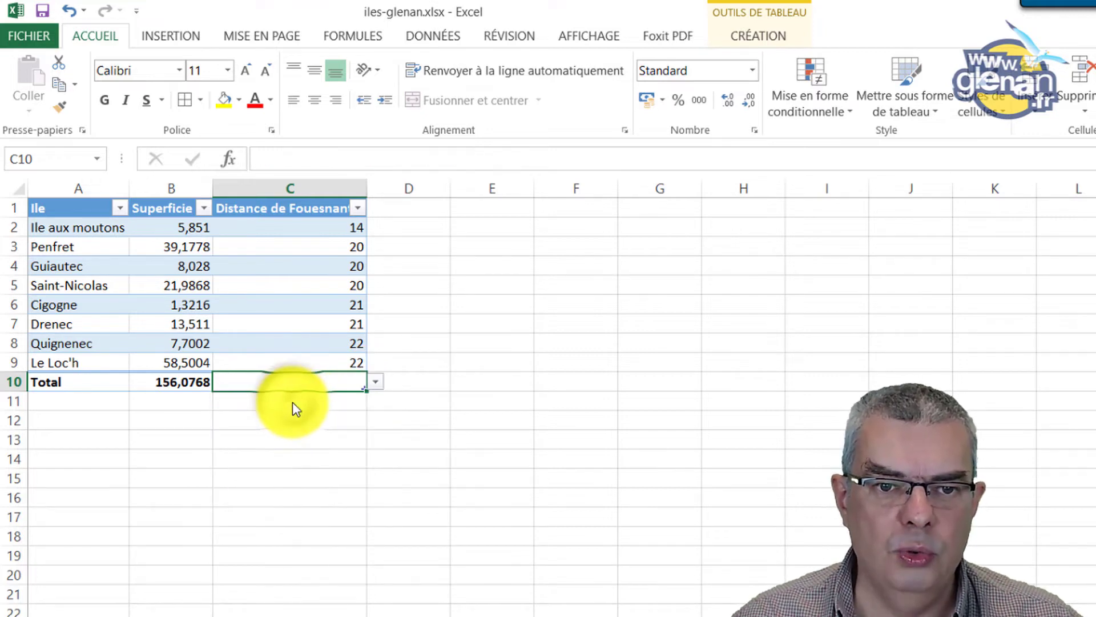
click(311, 440)
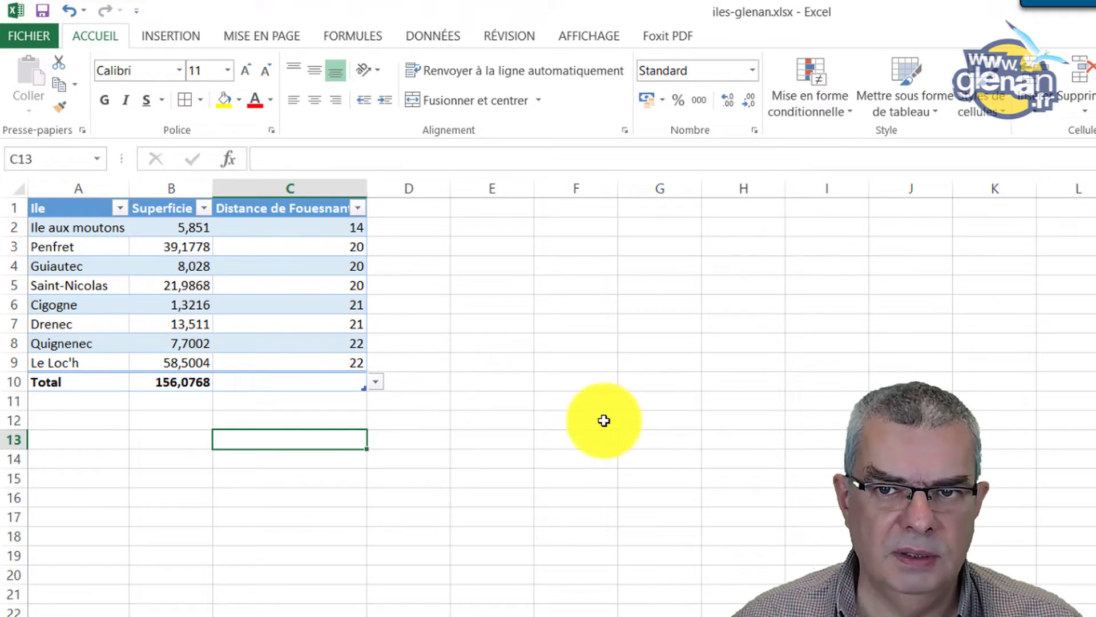
Step: Examine the gallery of table styles available for the islands table
click(204, 304)
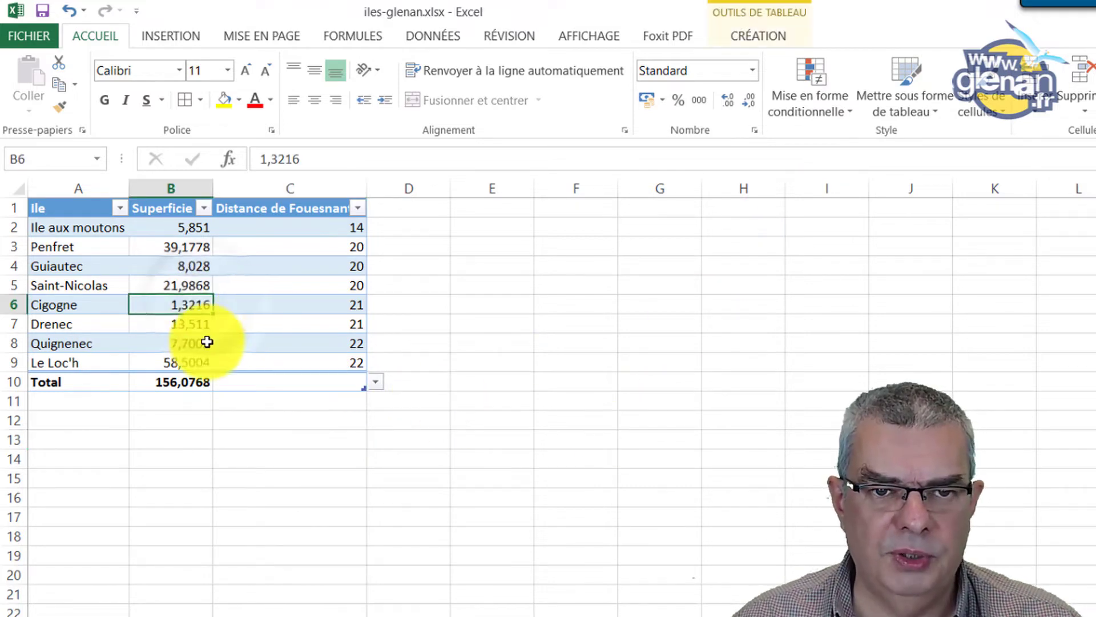
click(756, 39)
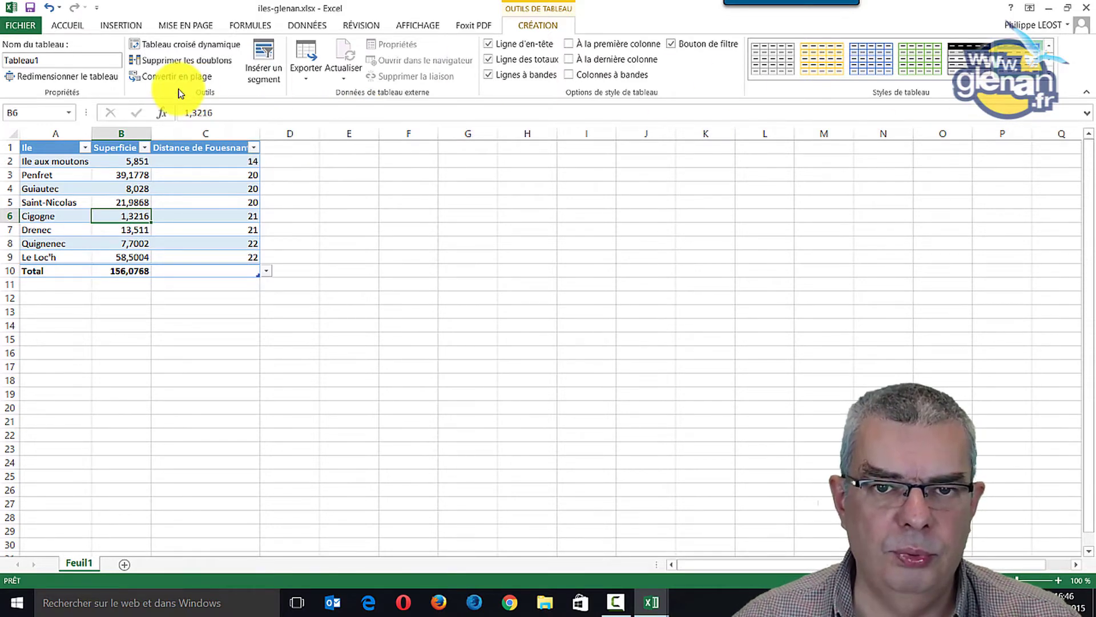
click(1051, 76)
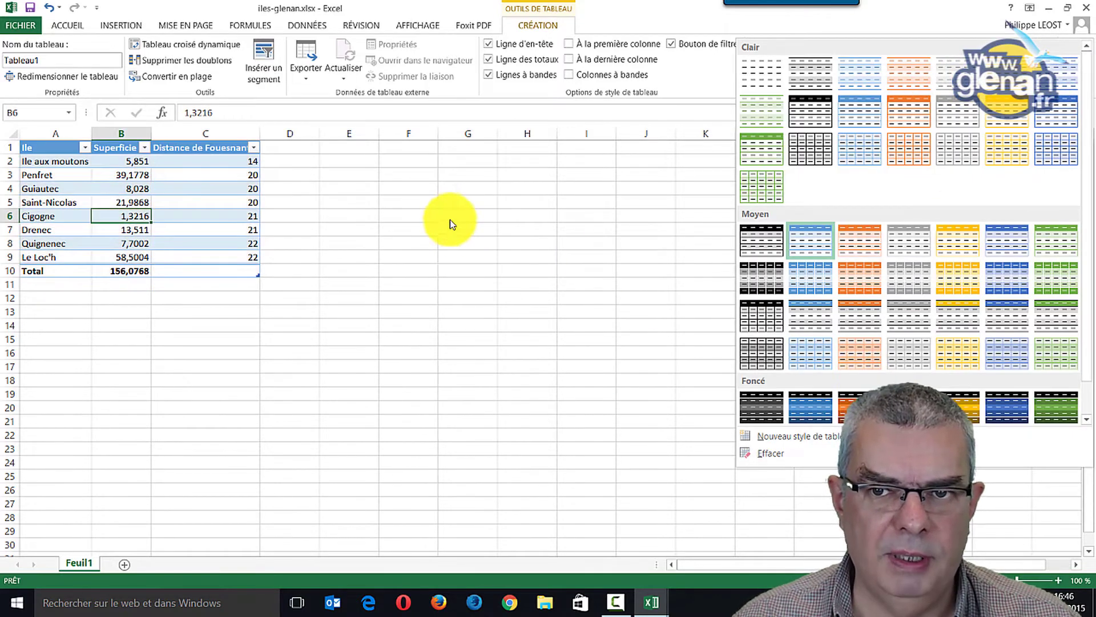
click(390, 194)
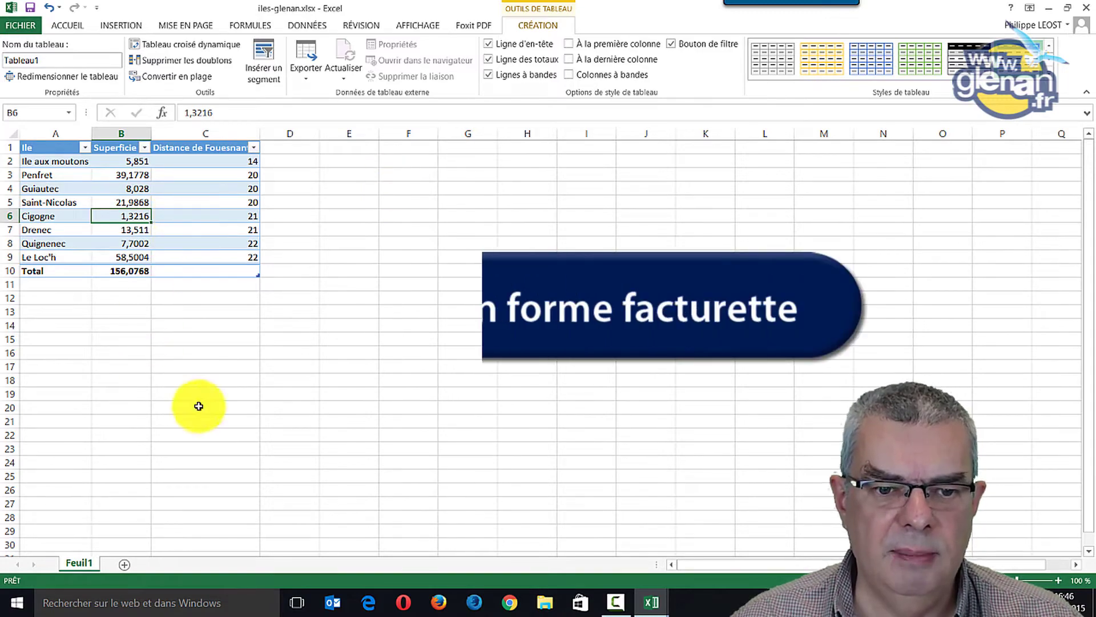
Step: Switch to the workbook Excel-facturette-mise-en-forme.xlsx and select cell B5 in the invoice data
mouse_move(652, 600)
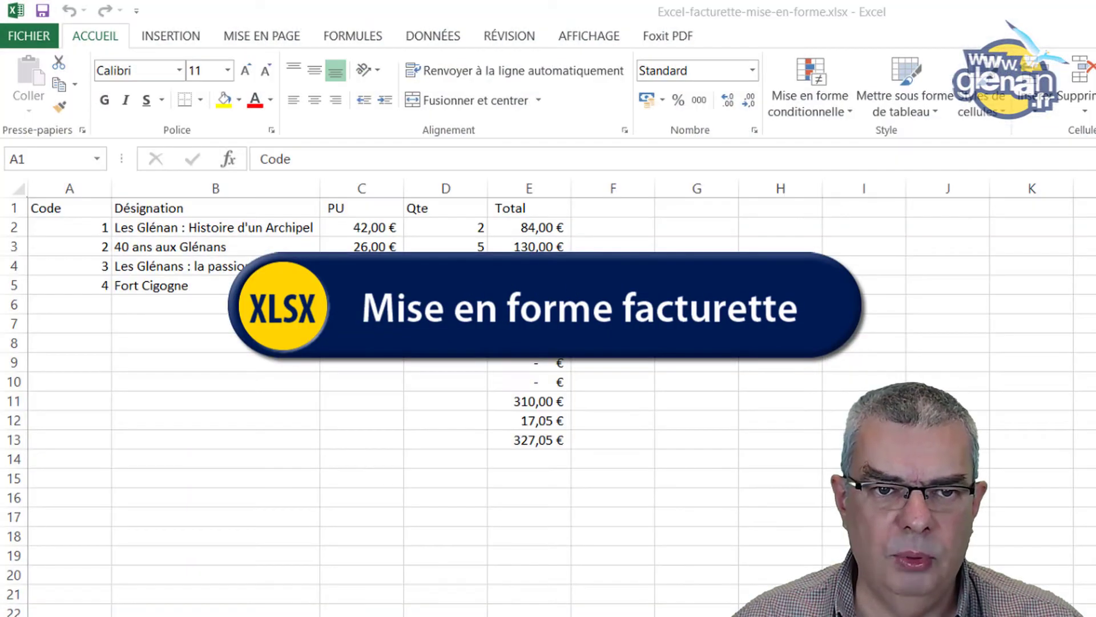
click(43, 612)
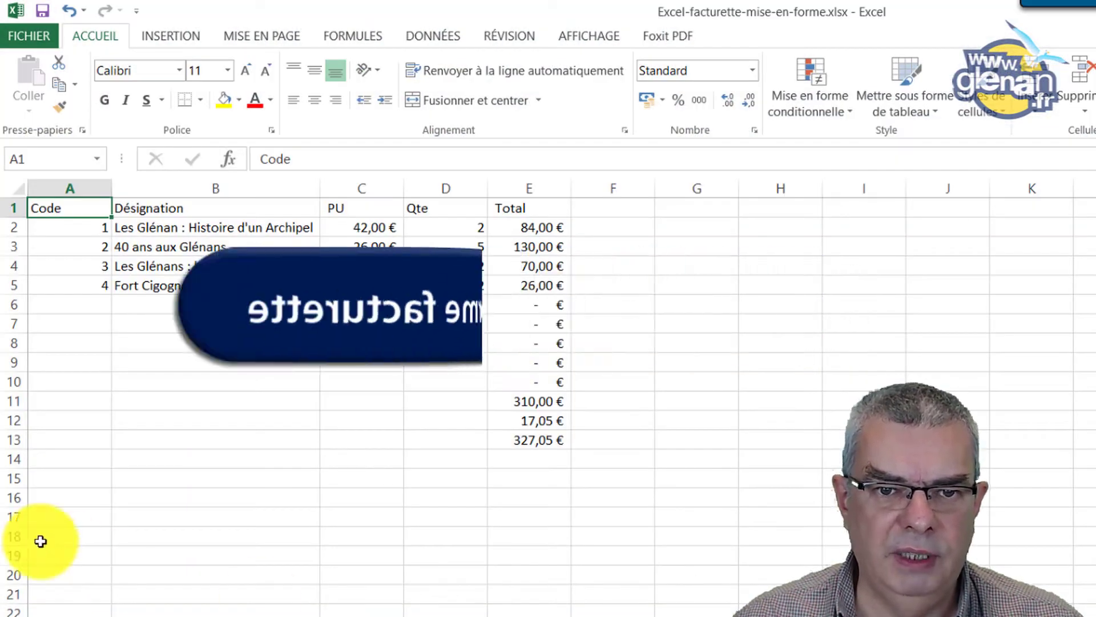
click(188, 288)
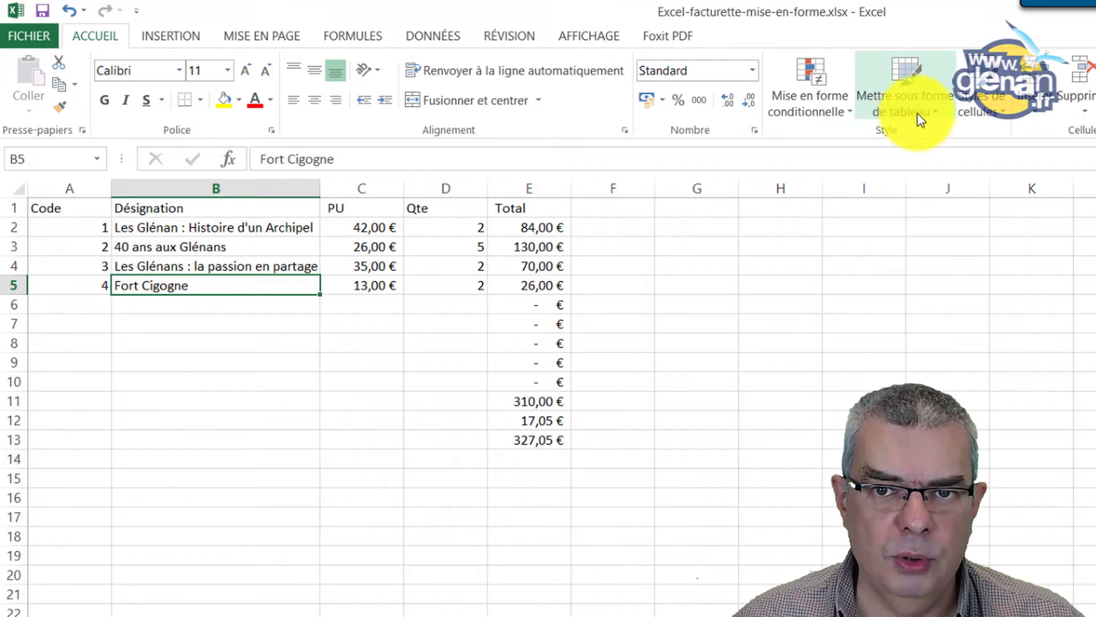
Step: Try formatting the whole range A1:E13 as a table with headers in the first blue Moyen style, and undo it
click(942, 111)
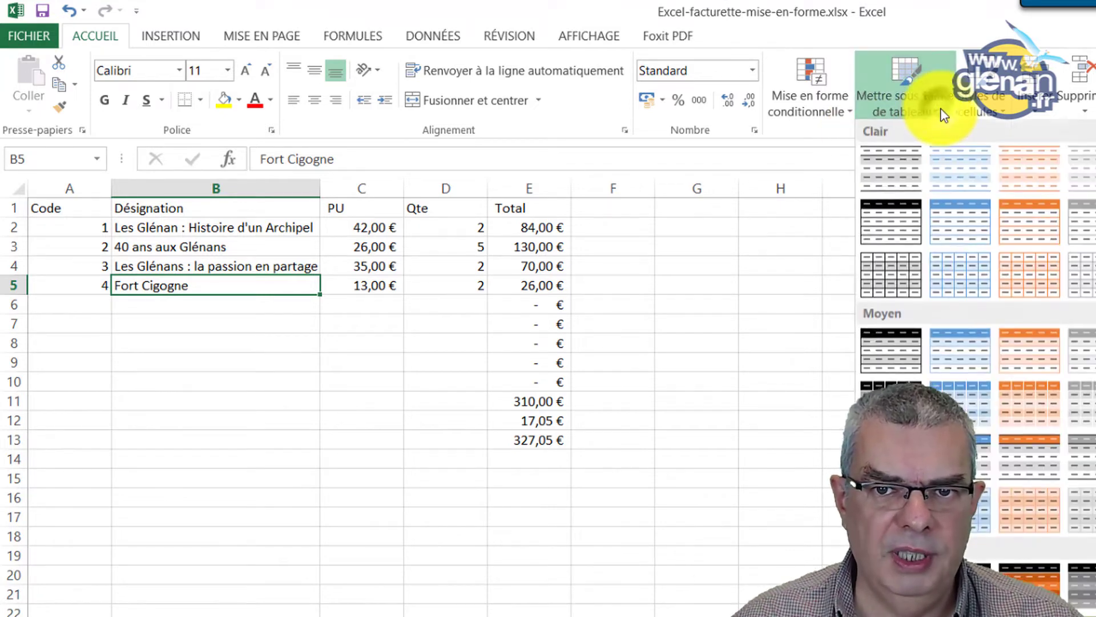
click(955, 361)
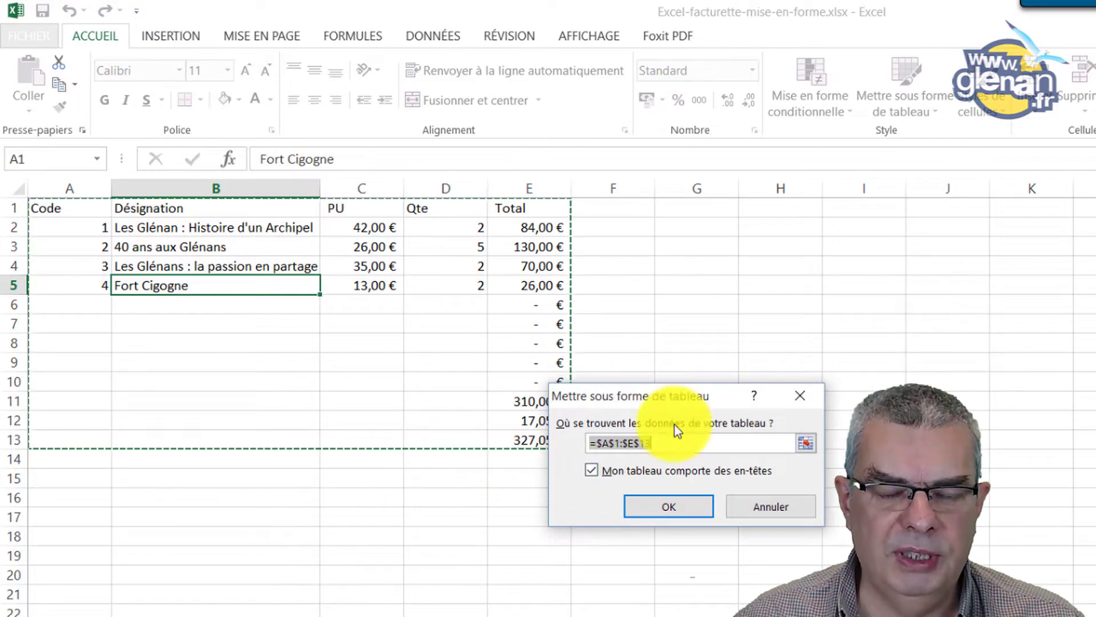
click(666, 509)
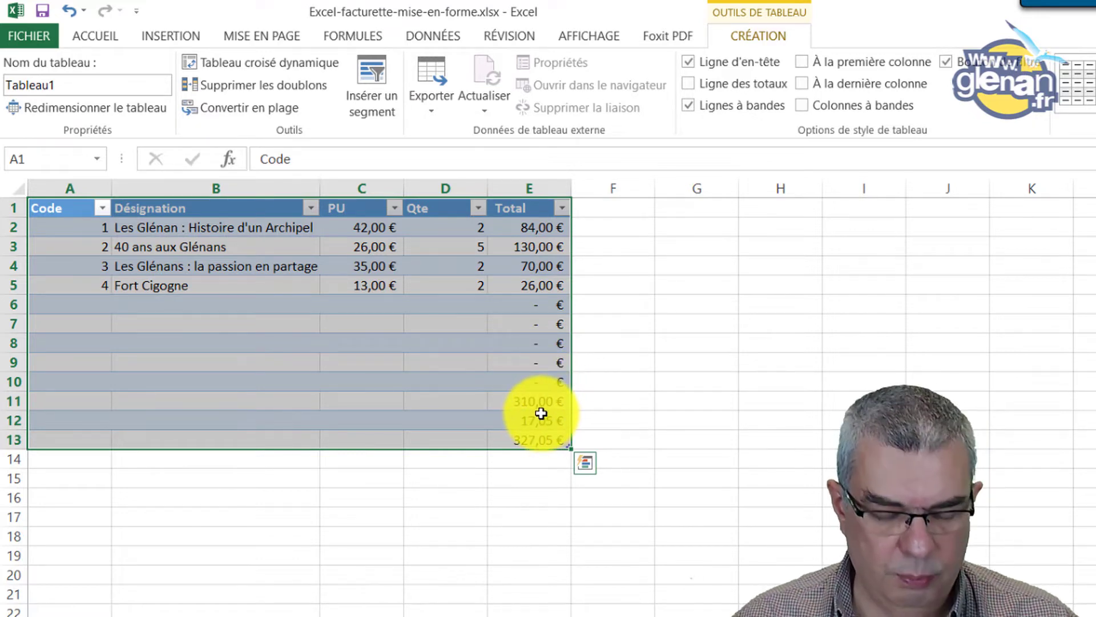
key(ctrl+z)
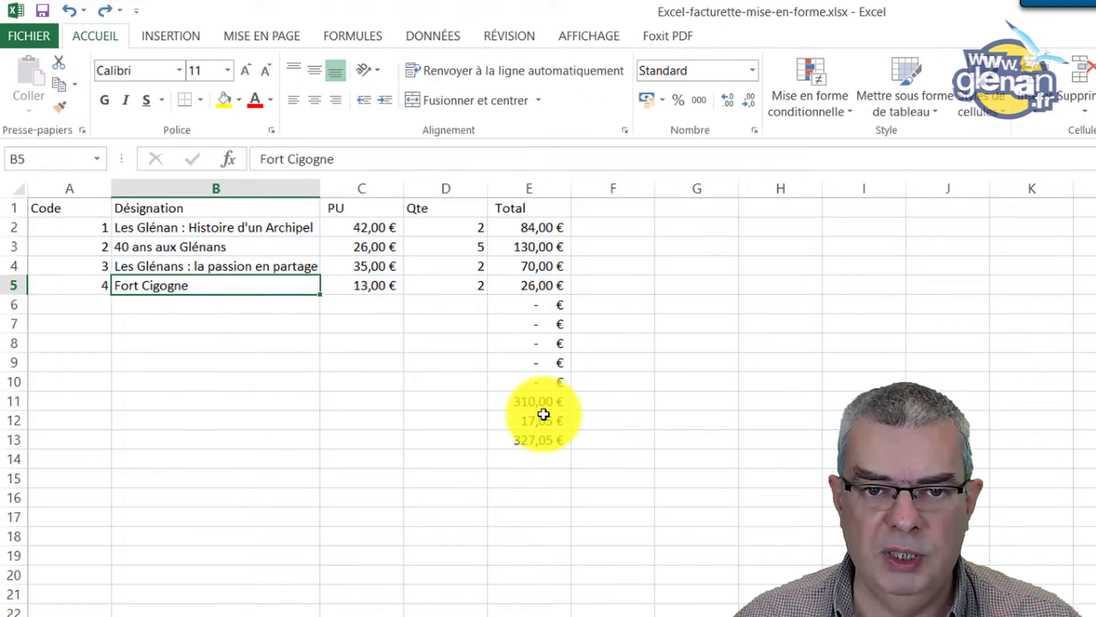
Step: Format only the range A1:E10 as a table with headers, using the first blue style of the Moyen group
click(910, 110)
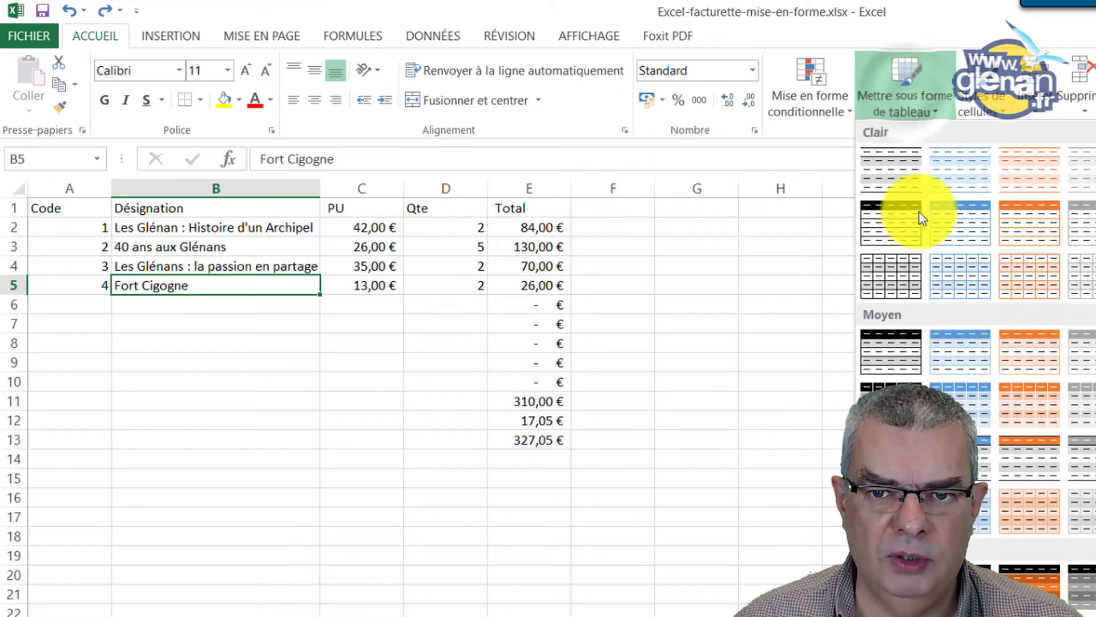
click(957, 358)
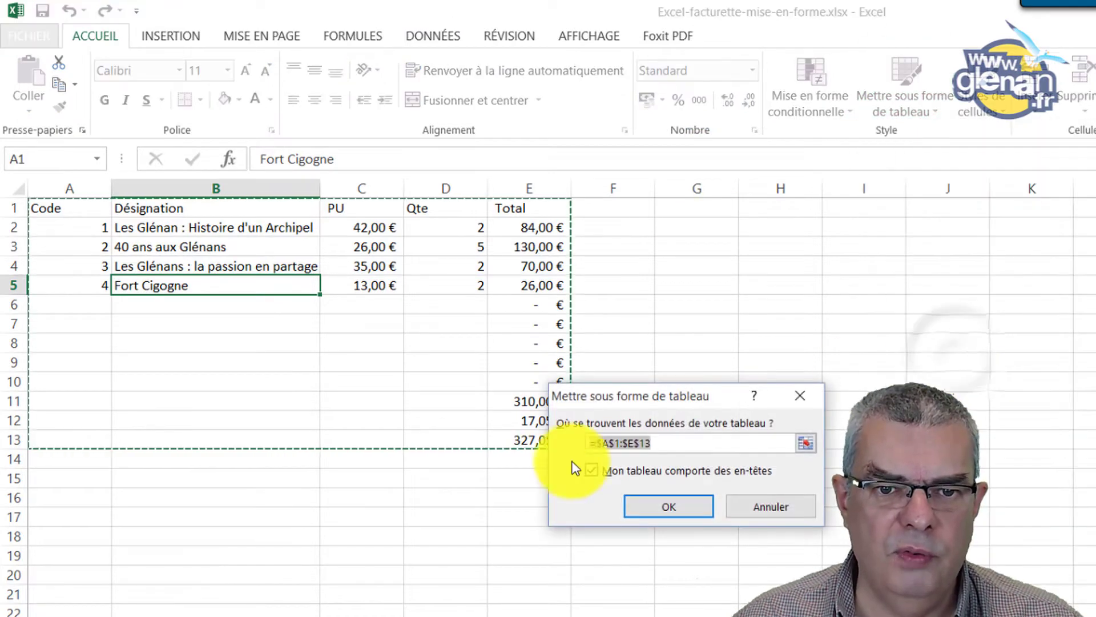
drag(660, 398, 862, 410)
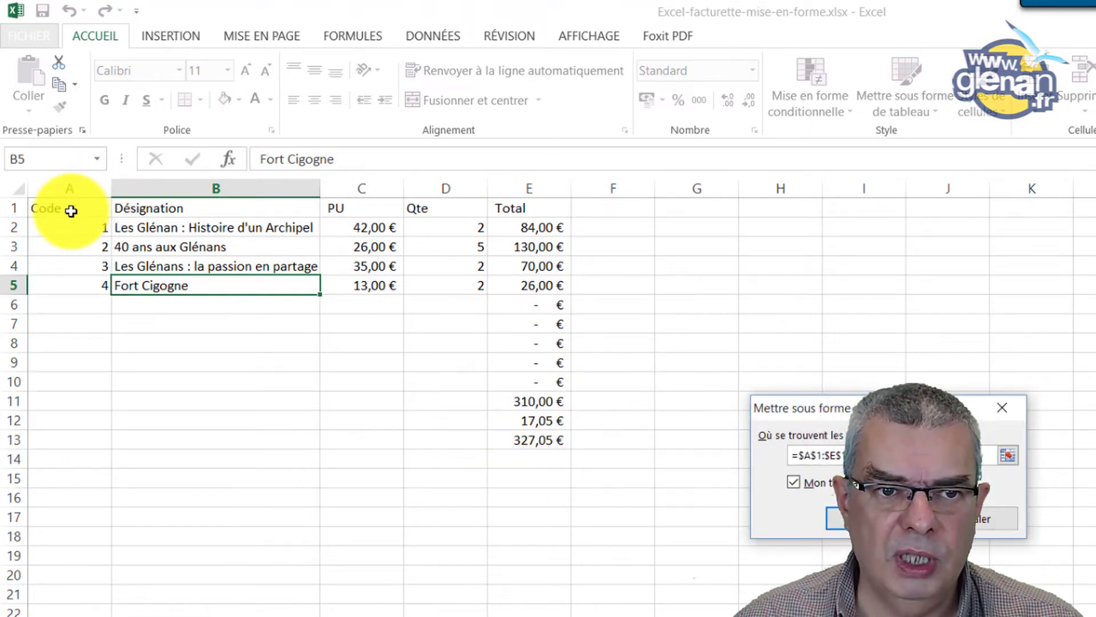
drag(74, 207, 514, 384)
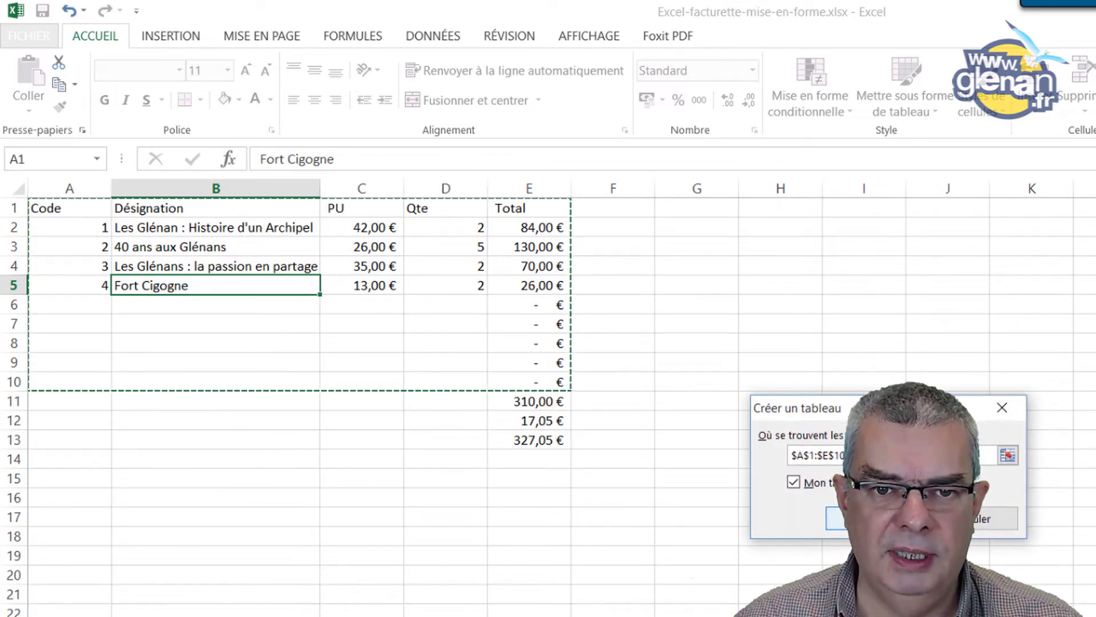
key(Return)
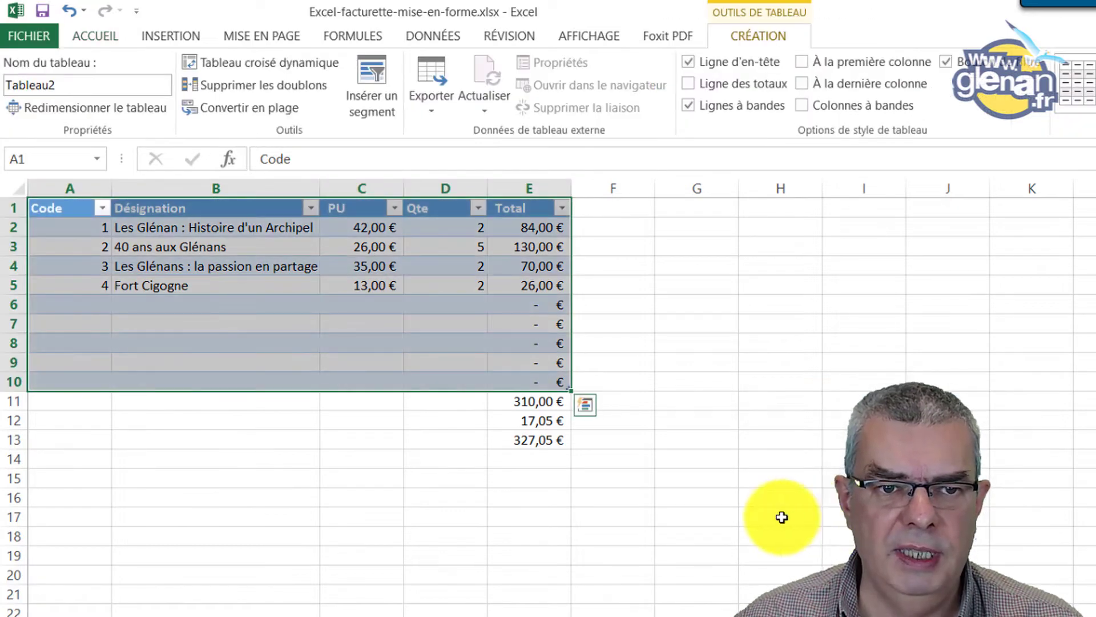
click(311, 365)
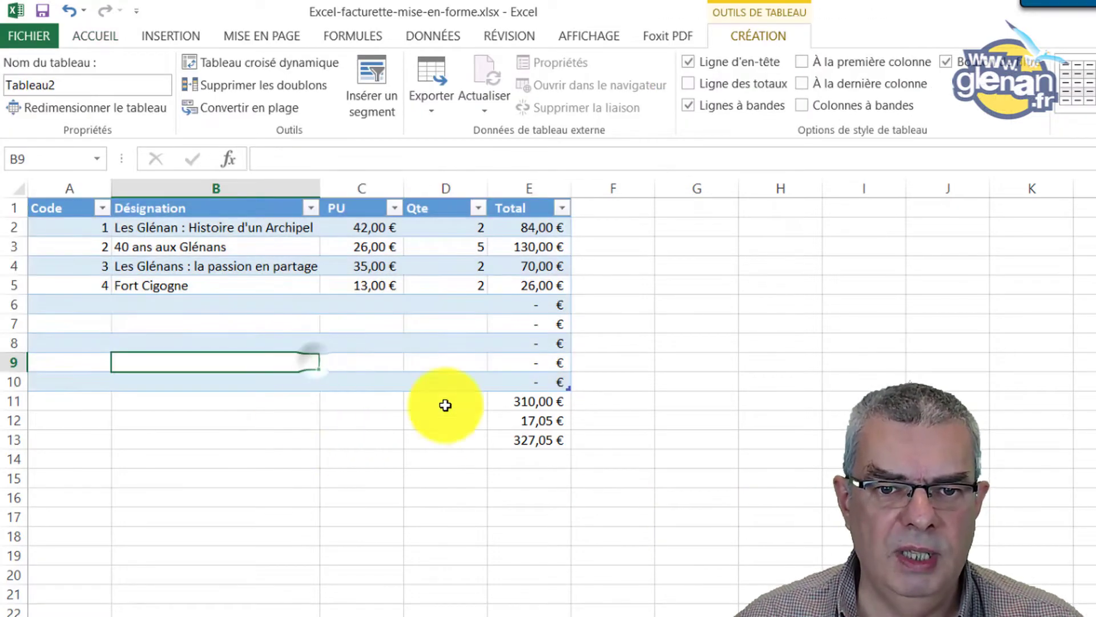
Step: Compare the tools available for total cell E11 below the table with those for cell C5 inside it
click(528, 403)
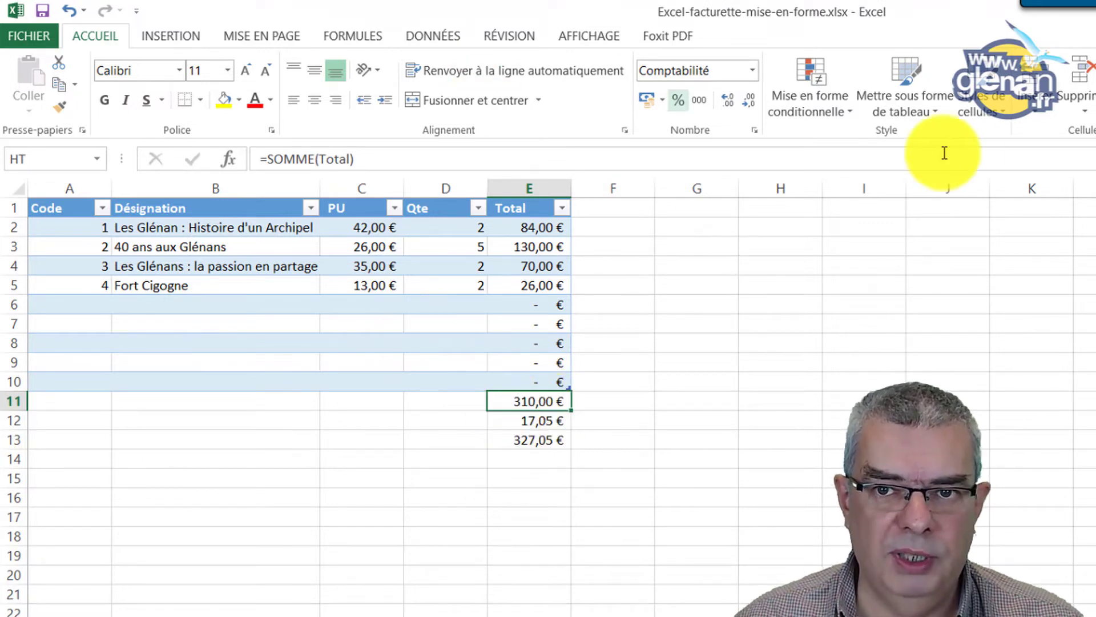
click(362, 283)
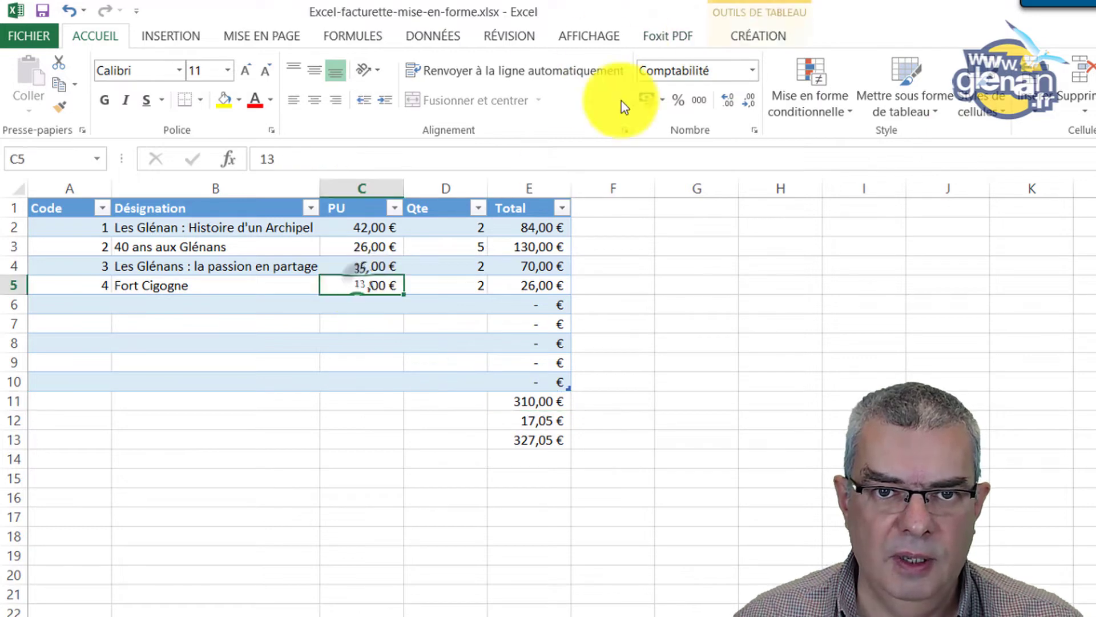
click(766, 39)
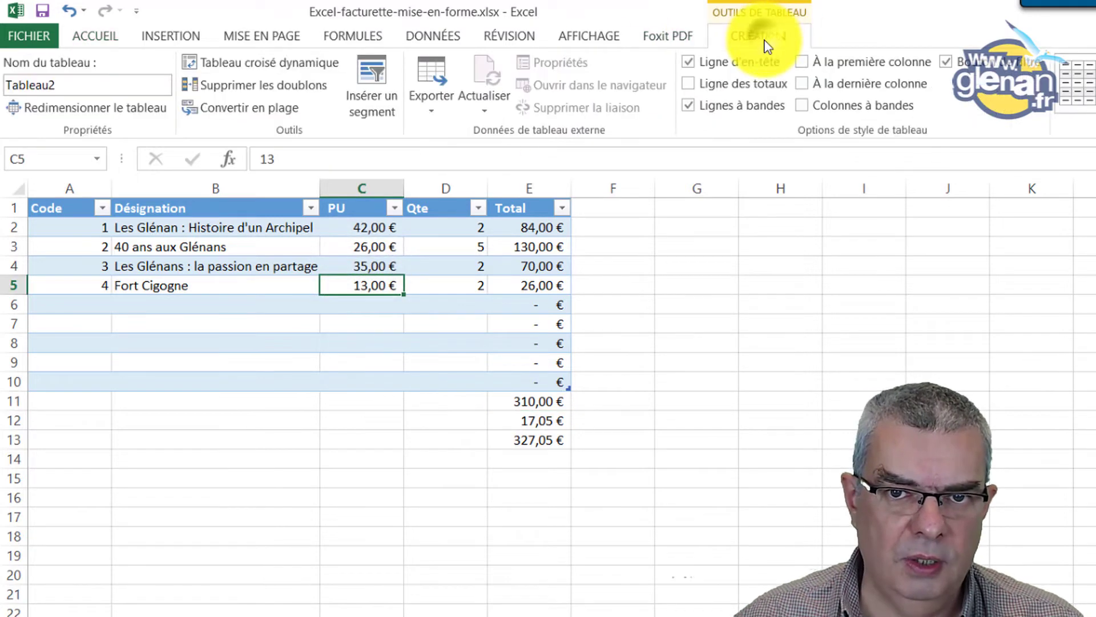
click(386, 415)
click(516, 399)
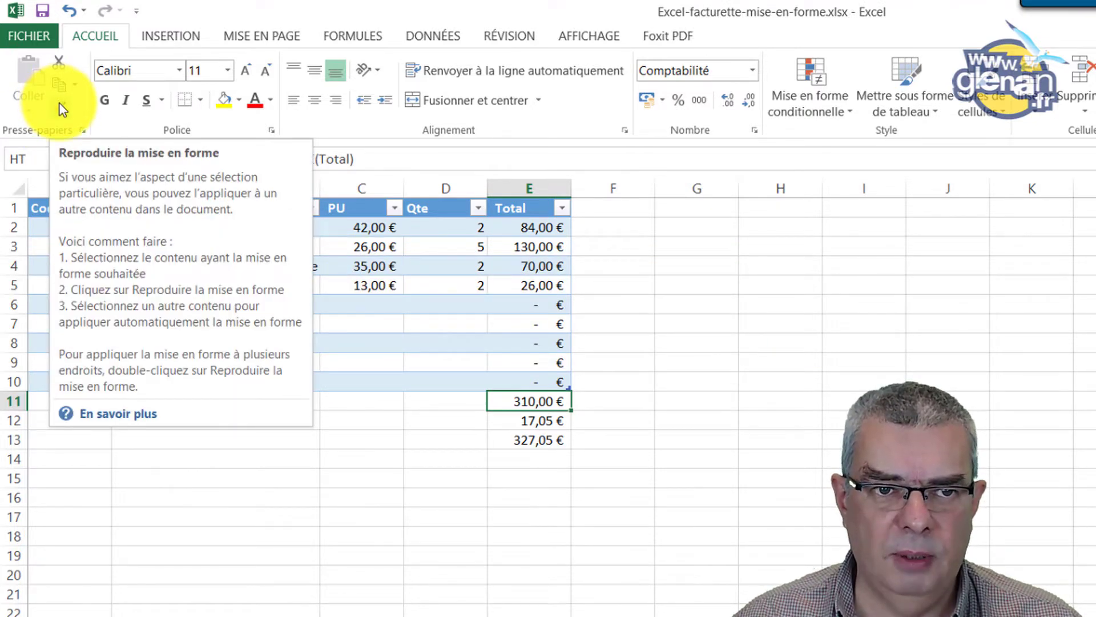
click(465, 362)
Step: Try copying the formatting of header cell A1 onto the totals in E11:E13, and undo it
click(72, 212)
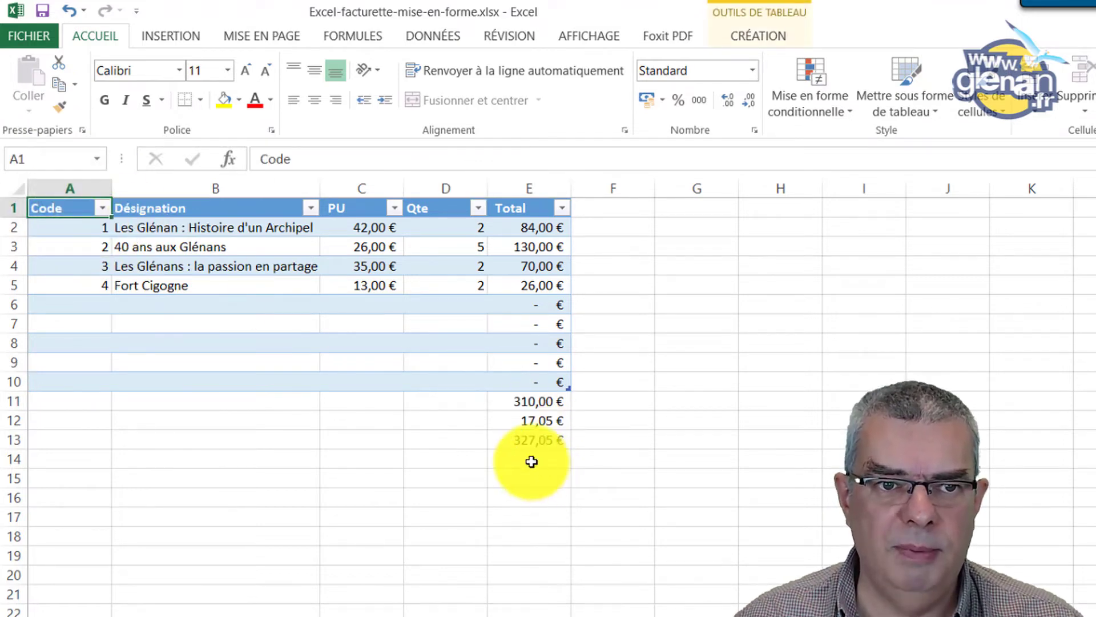
click(63, 103)
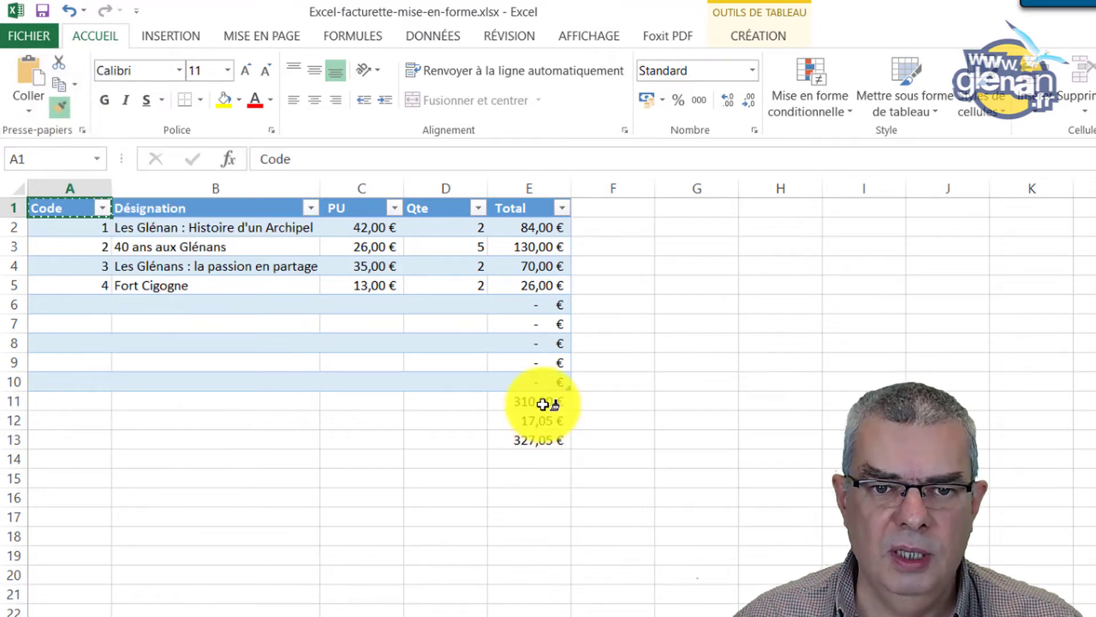
drag(524, 403, 545, 438)
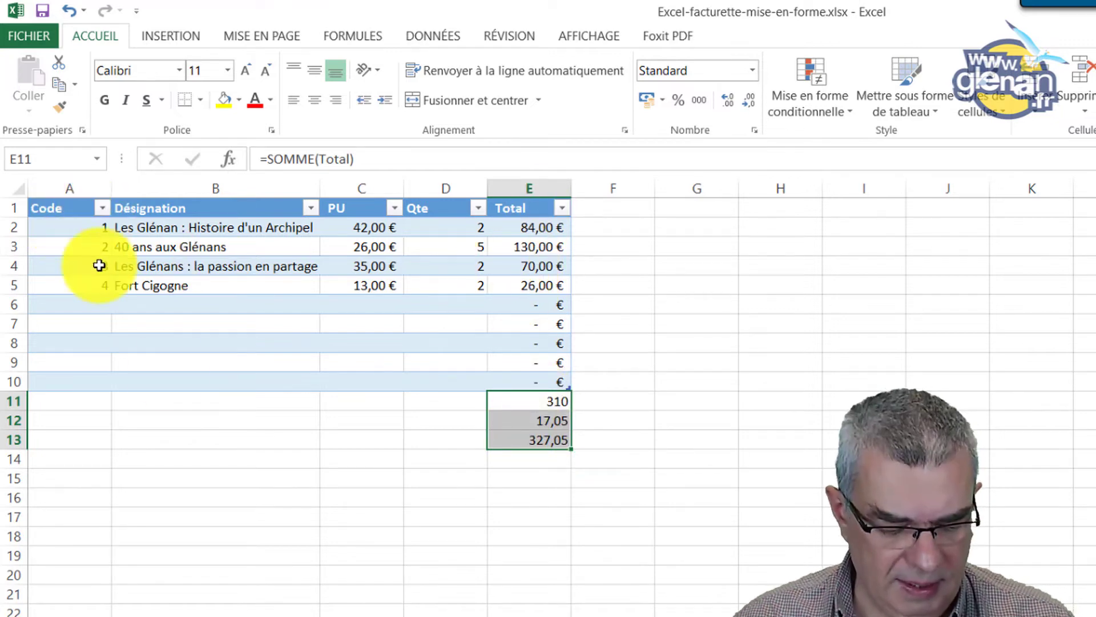
key(ctrl+z)
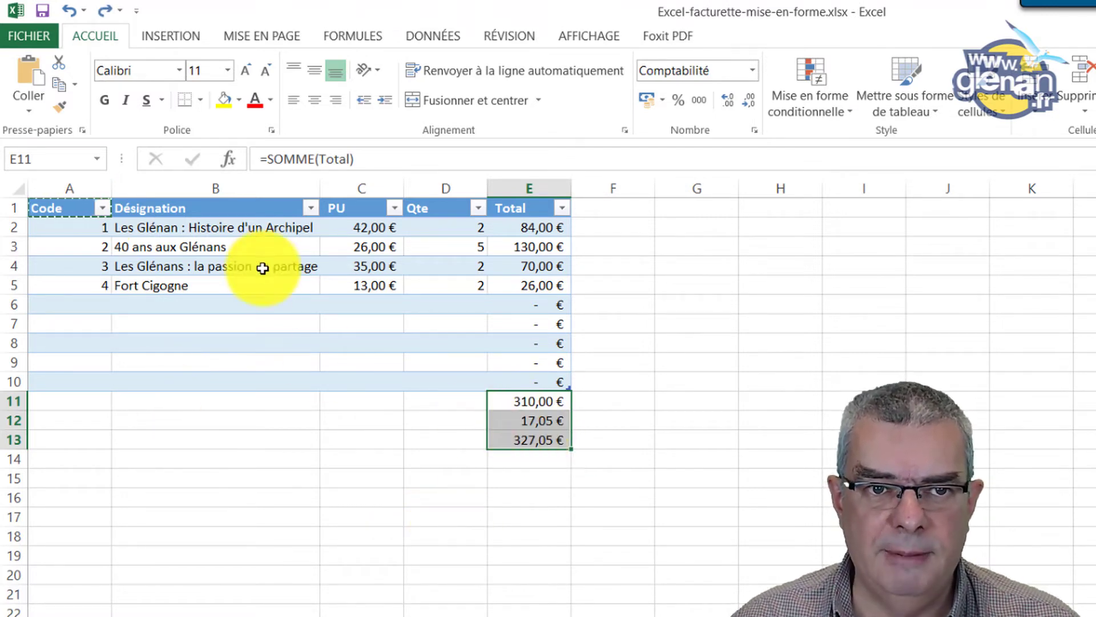
Step: Give the totals in E11:E13 a Bleu, Accentuation1 fill and a white font colour
click(238, 96)
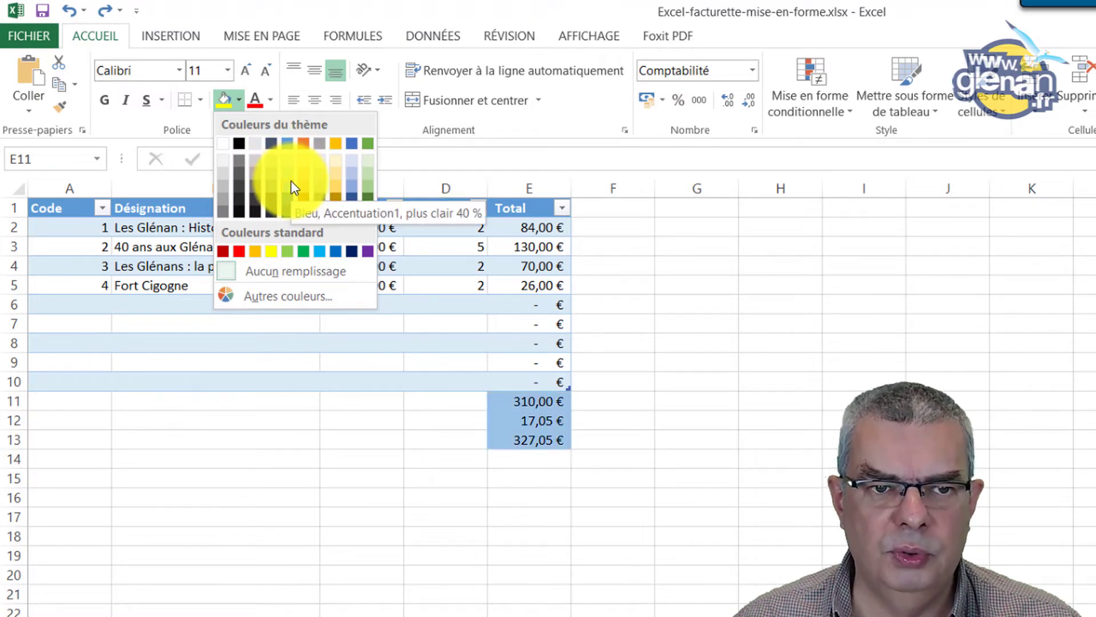
click(285, 142)
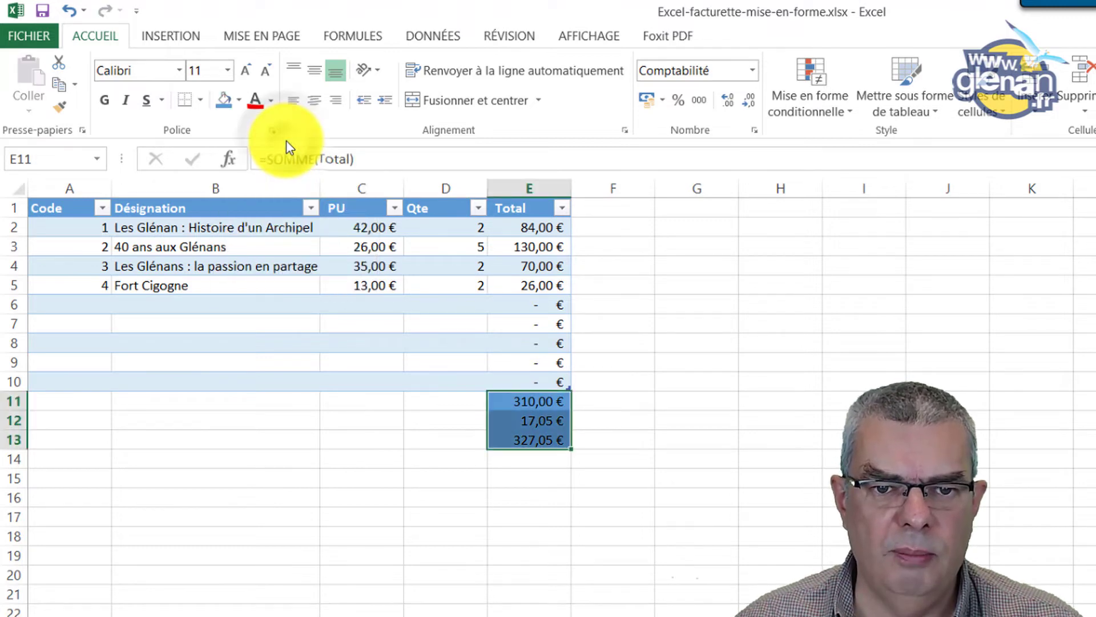
click(436, 400)
drag(524, 400, 524, 436)
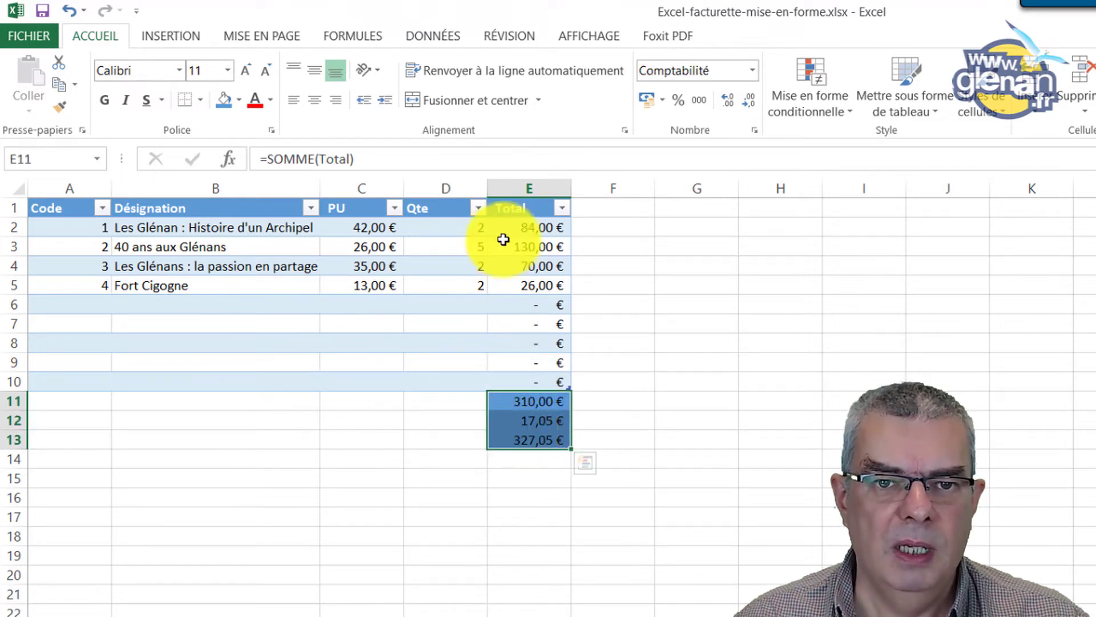
click(270, 100)
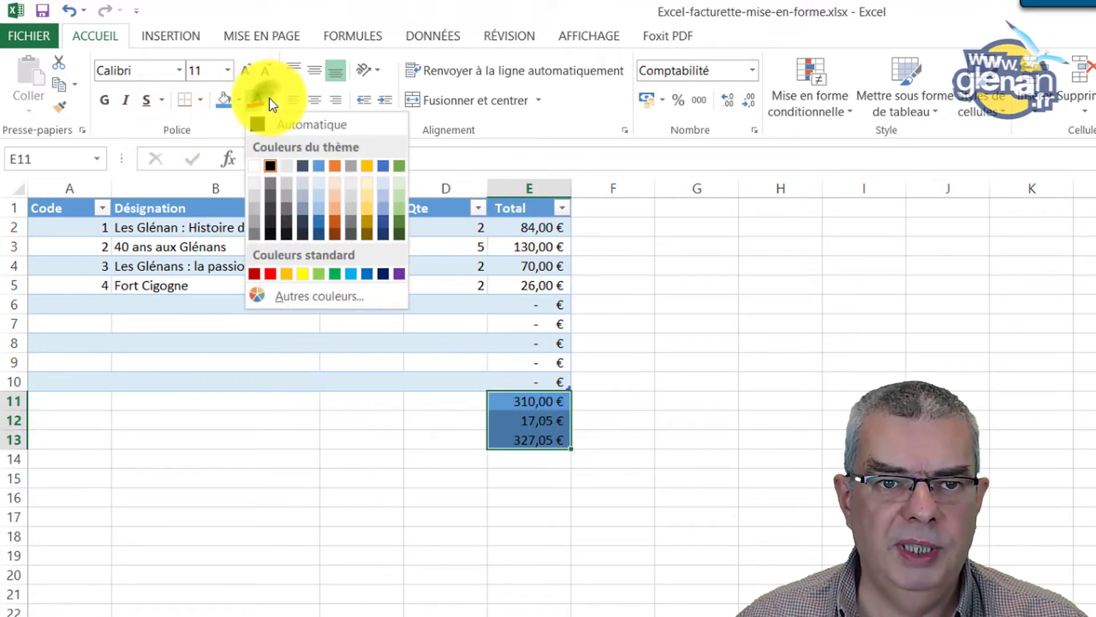
click(254, 167)
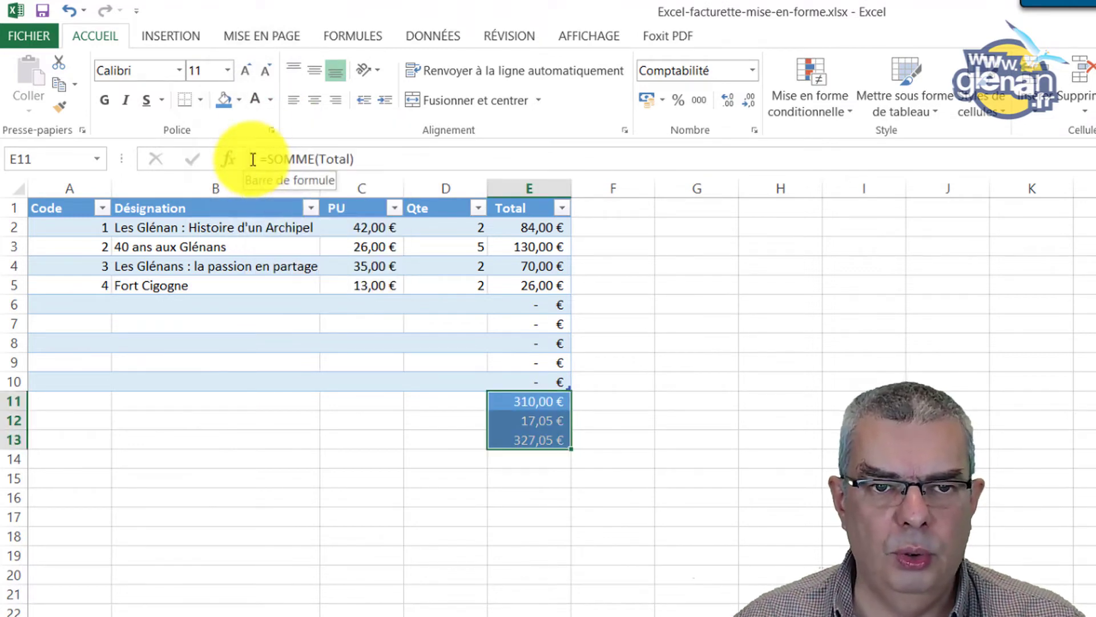
Step: Make the totals in E11:E13 bold
click(270, 101)
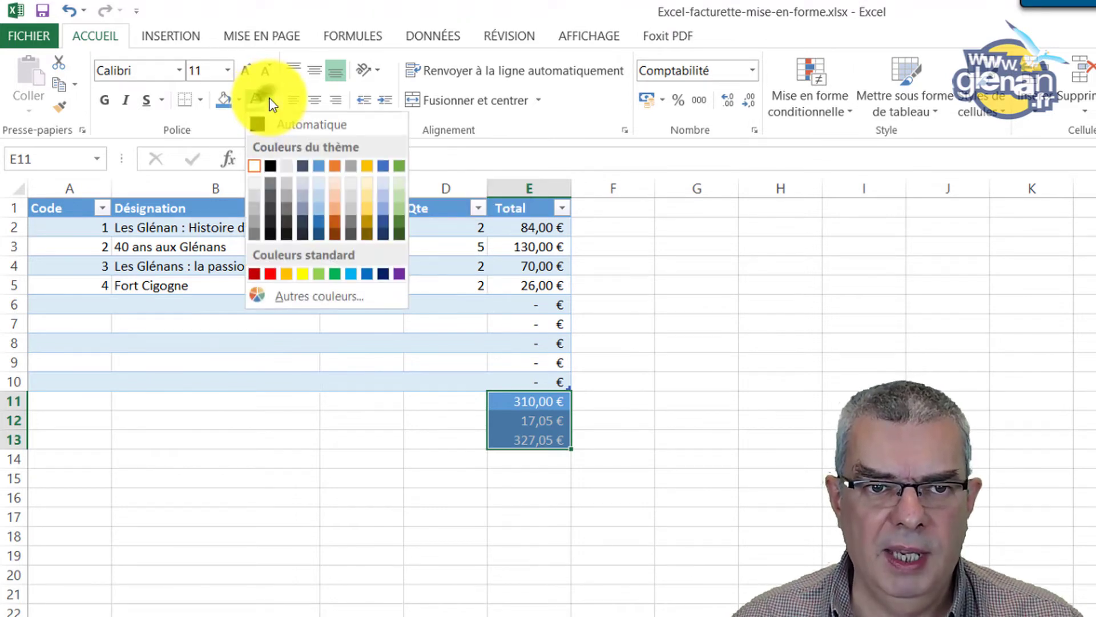
click(368, 2)
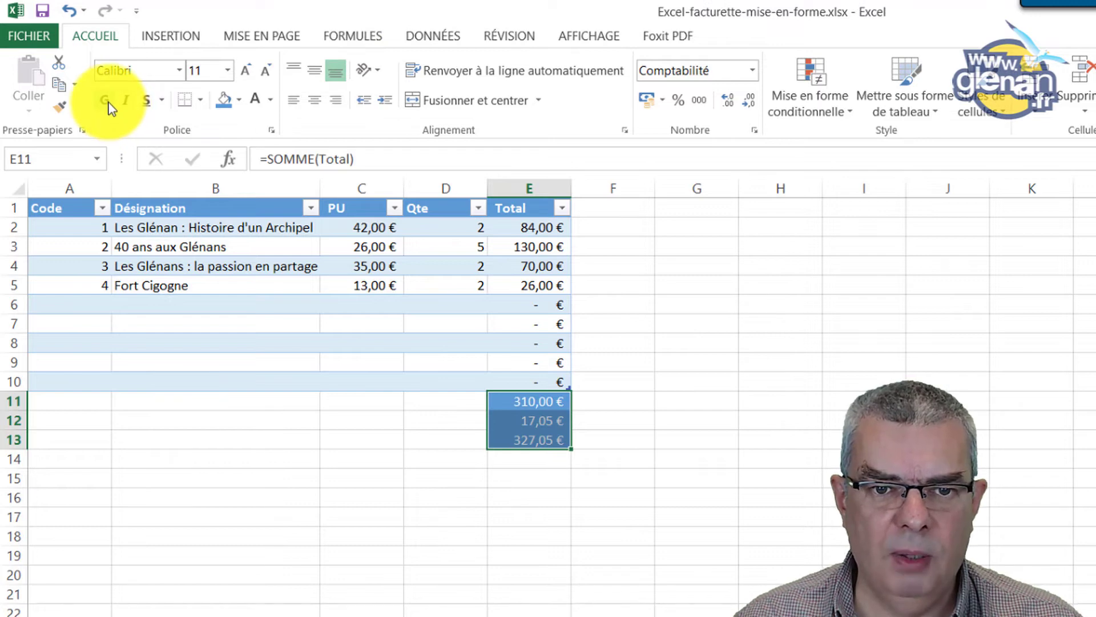
click(345, 411)
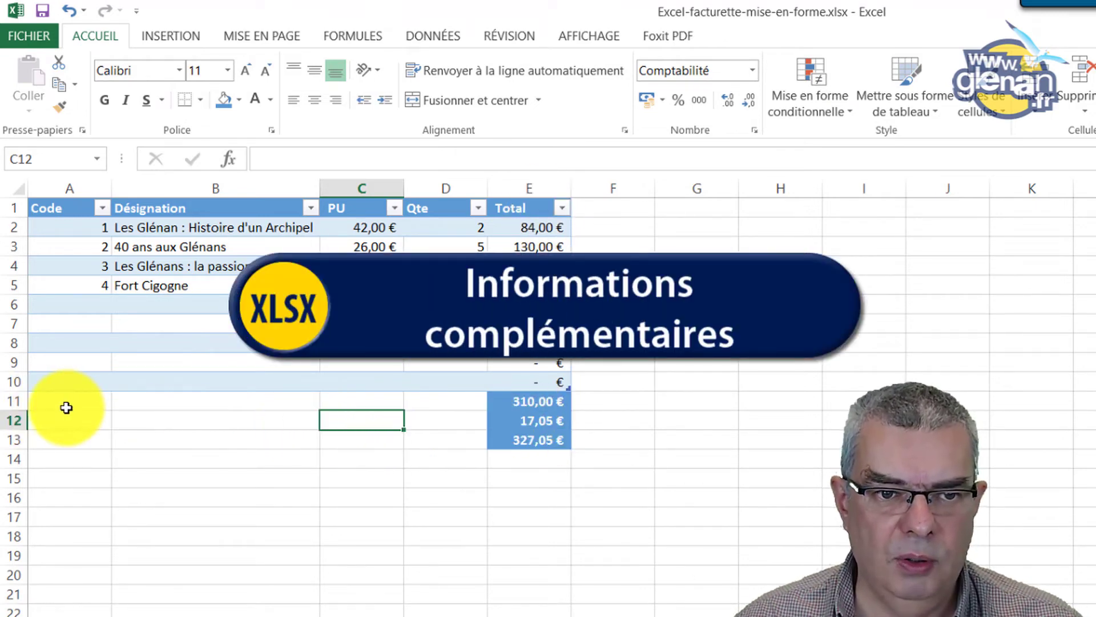
Step: Label the totals by entering Total HT in D11, TVA in D12 and Total TTC in D13
click(429, 400)
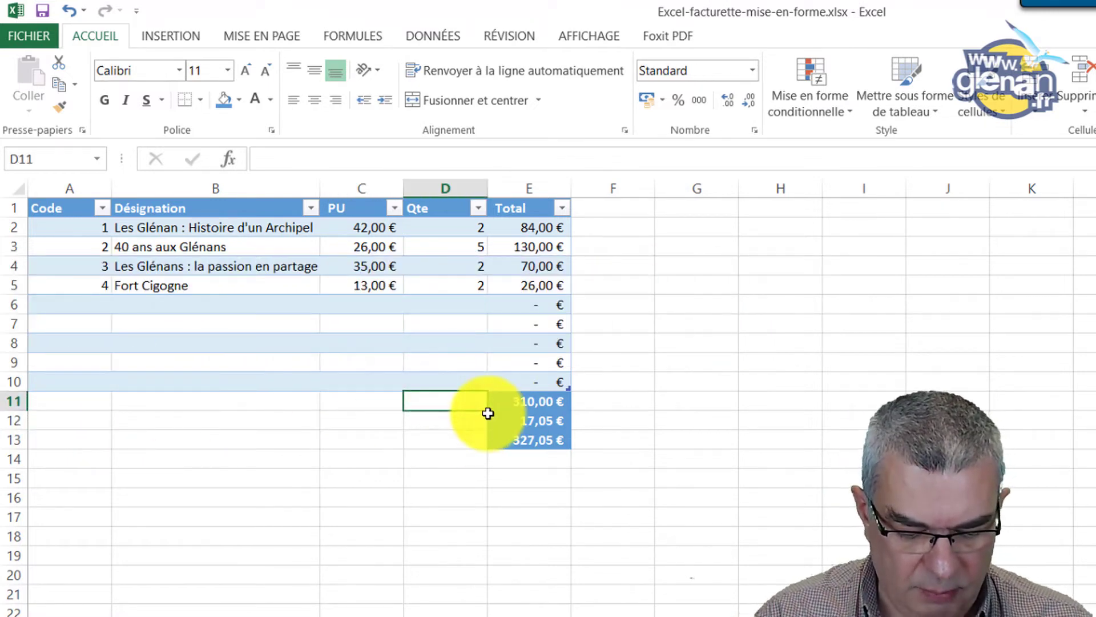
text(Total HT)
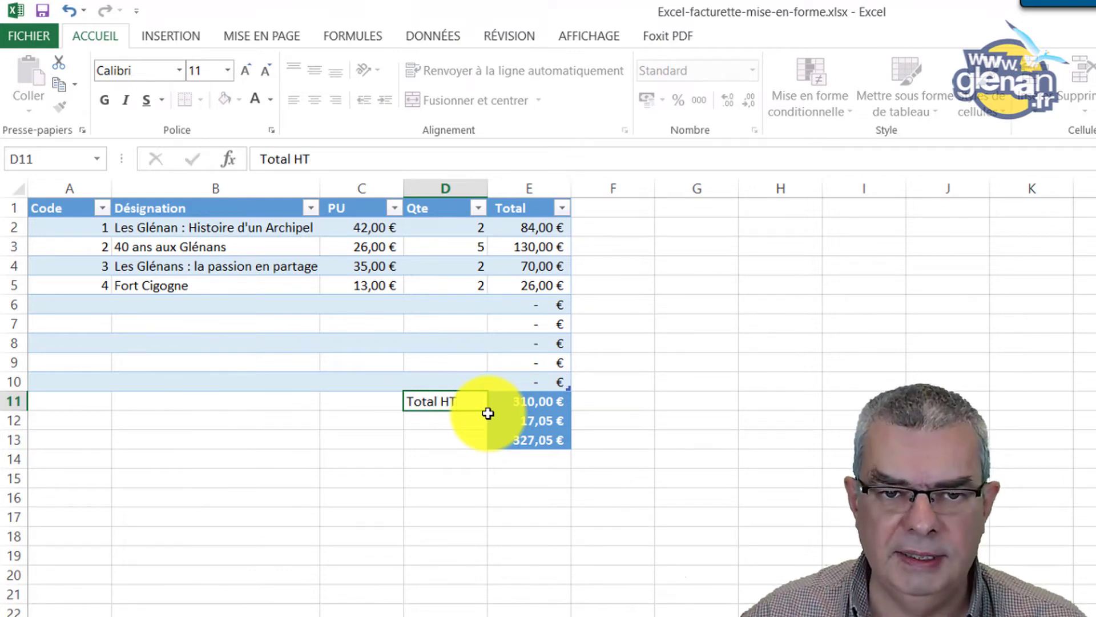
key(Return)
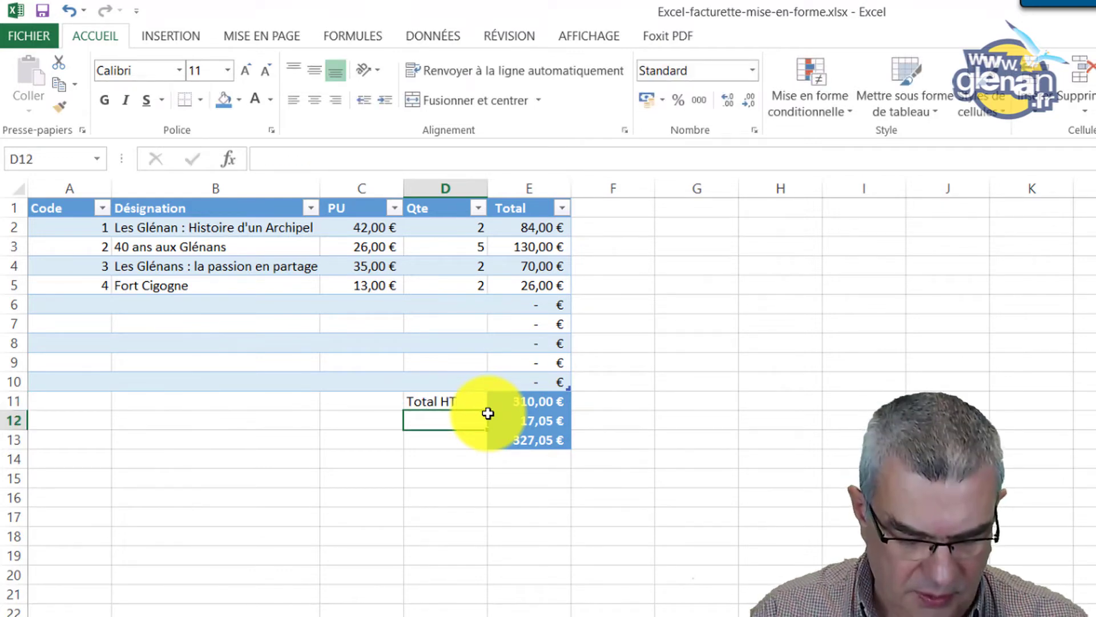
text(TVA)
key(Return)
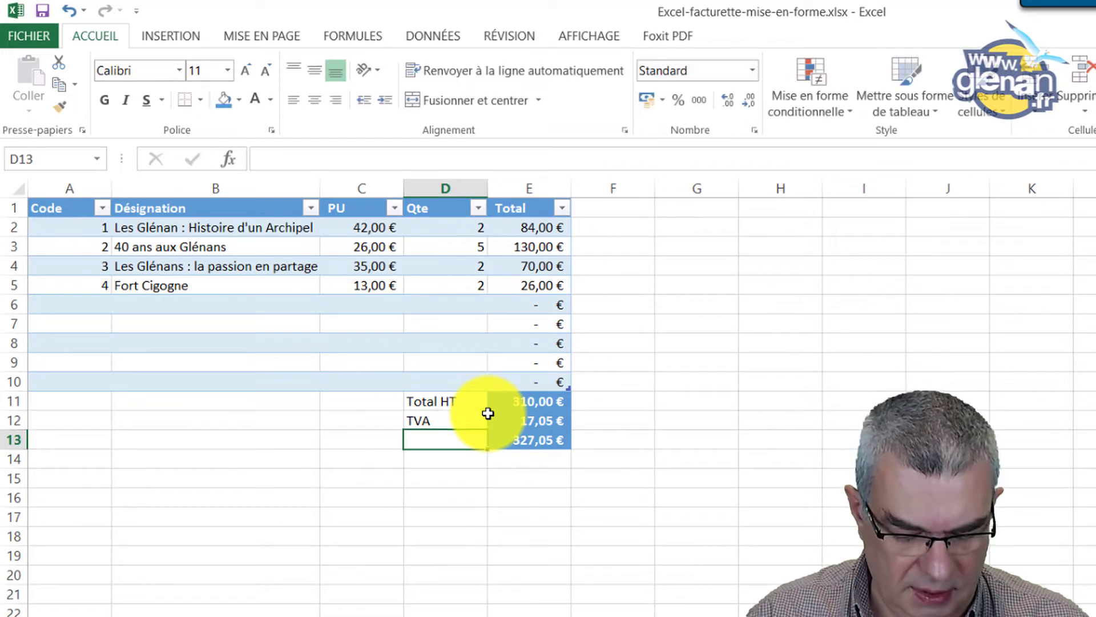
text(TVA)
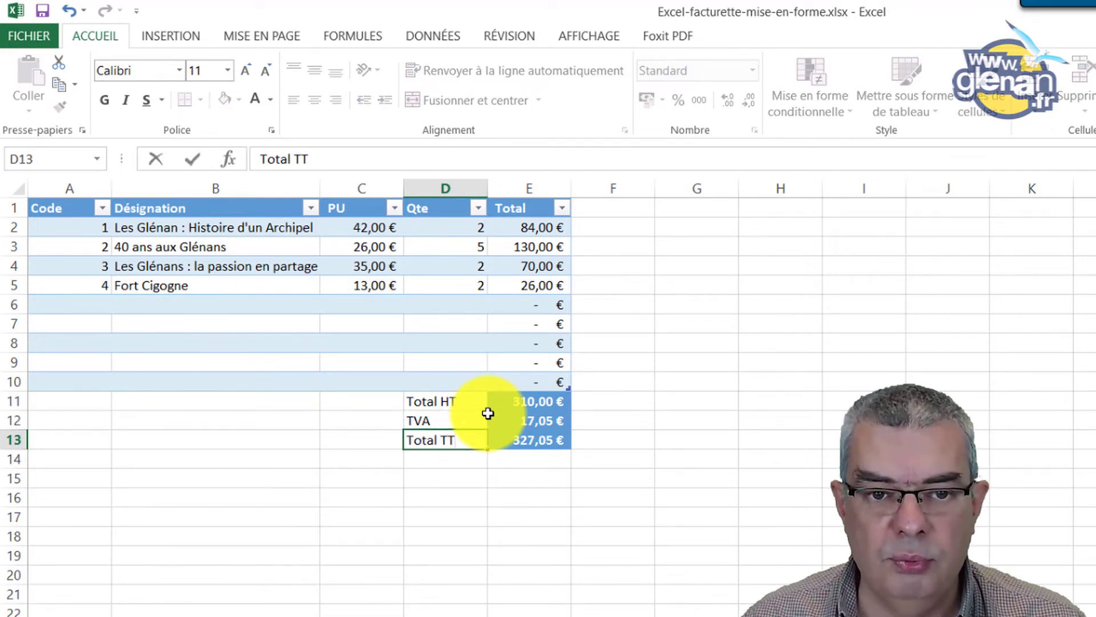
key(Return)
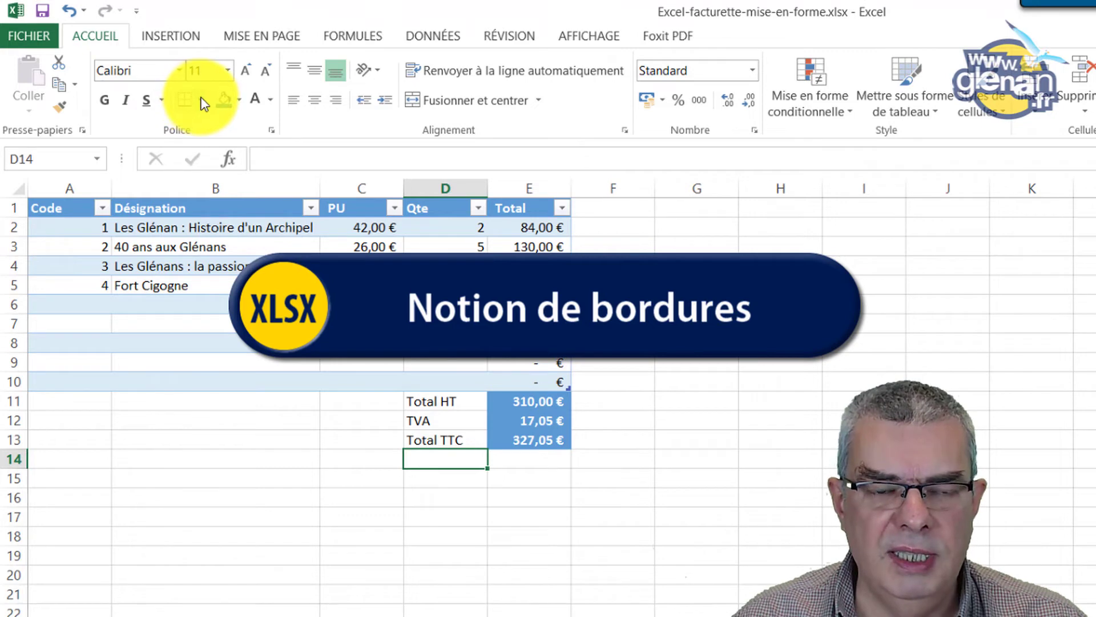
Step: Try a bottom border on the invoice table A1:E10, and undo it
drag(63, 209, 550, 386)
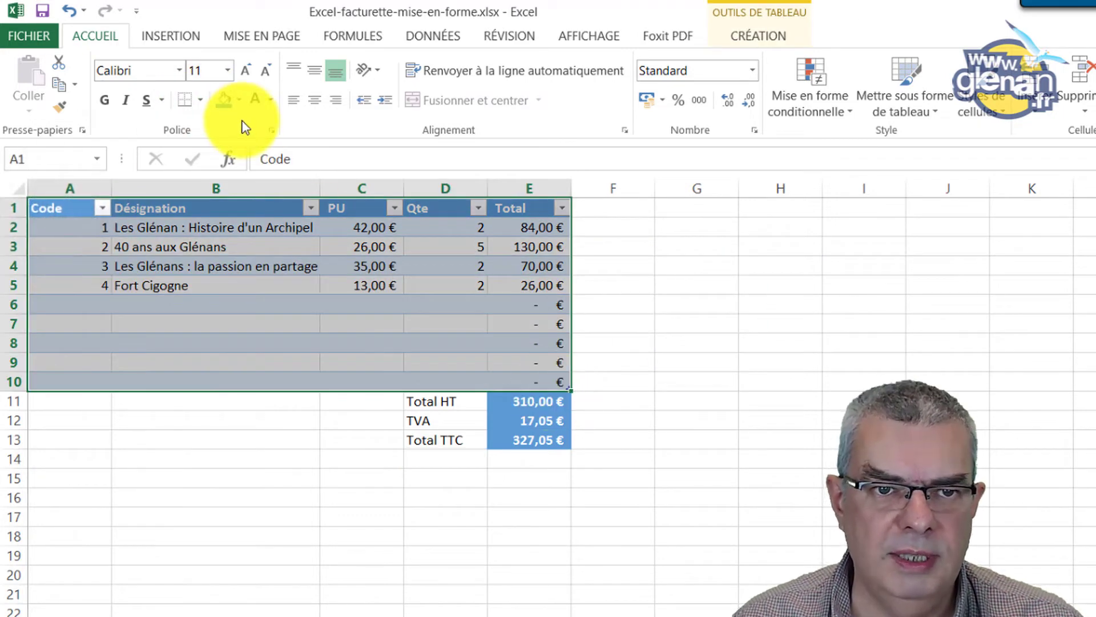
click(200, 97)
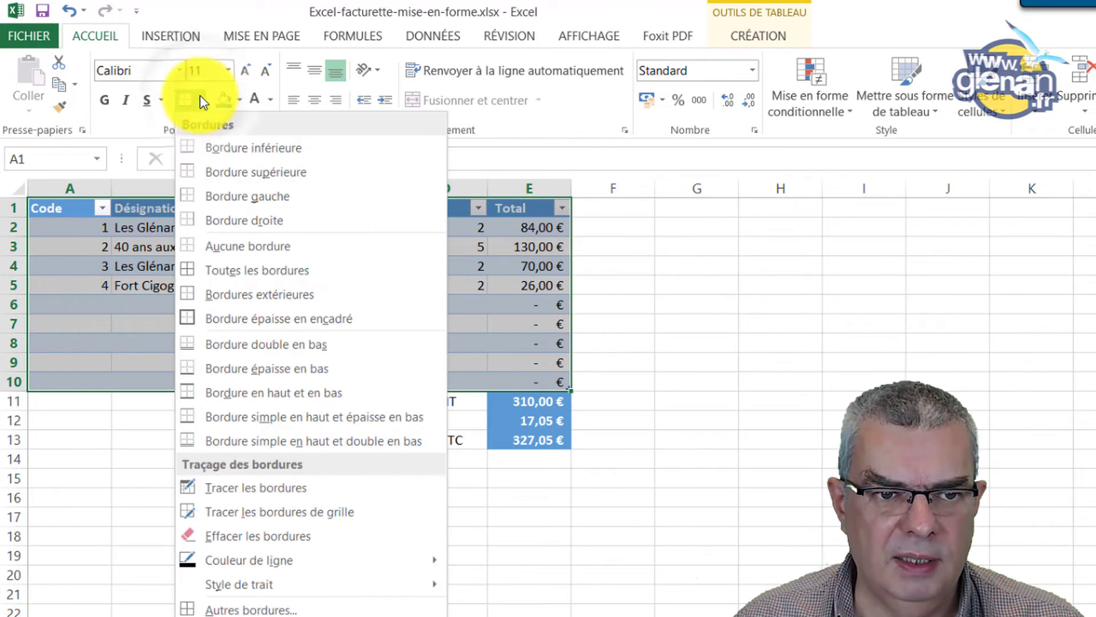
click(664, 238)
click(406, 318)
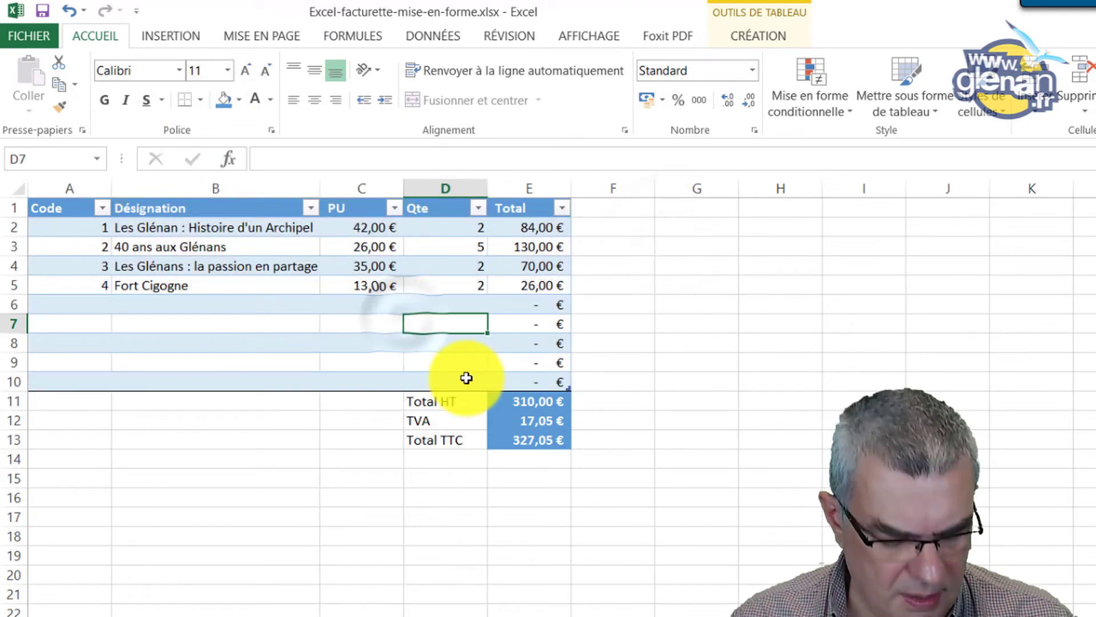
key(ctrl+z)
click(337, 362)
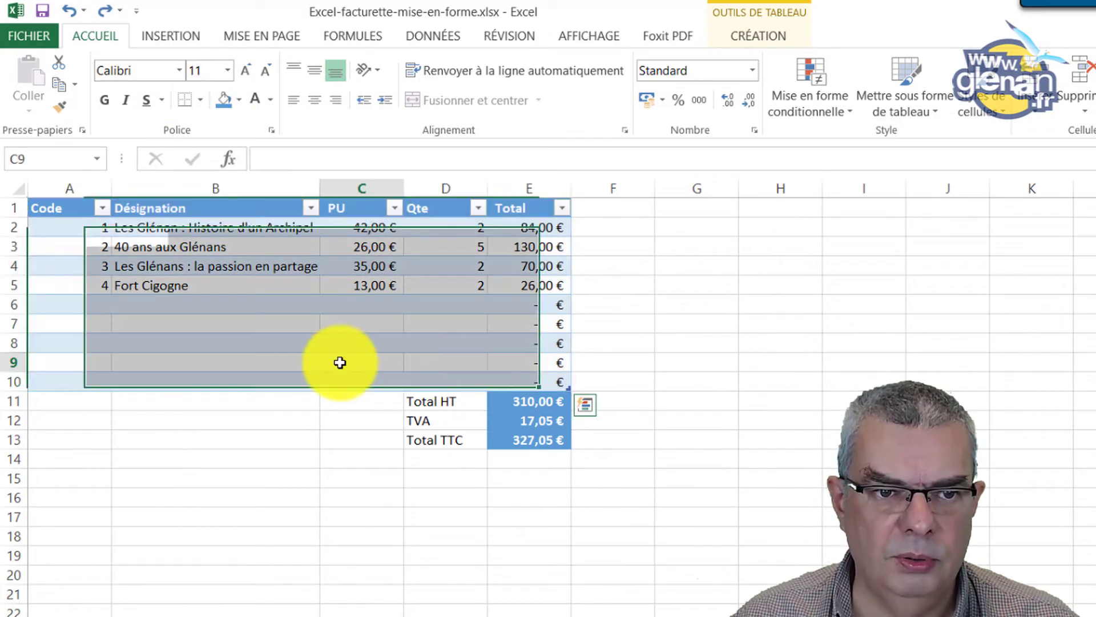
Step: In the detailed border settings for A1:E10, choose a fine dashed line style and set outline and inside borders
drag(59, 208, 557, 381)
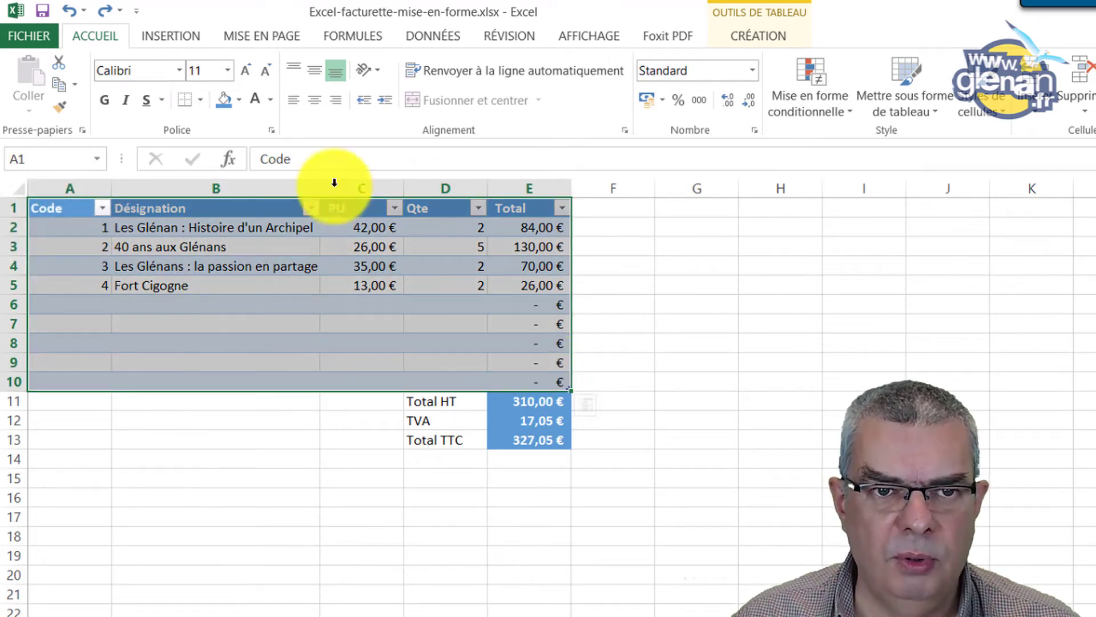
click(200, 99)
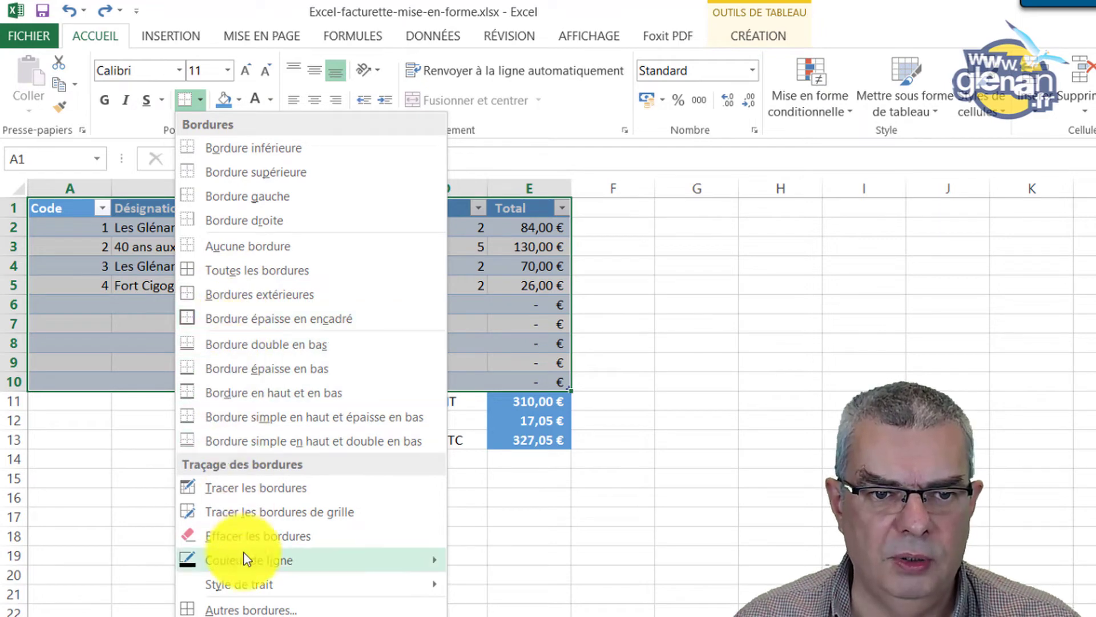
click(240, 610)
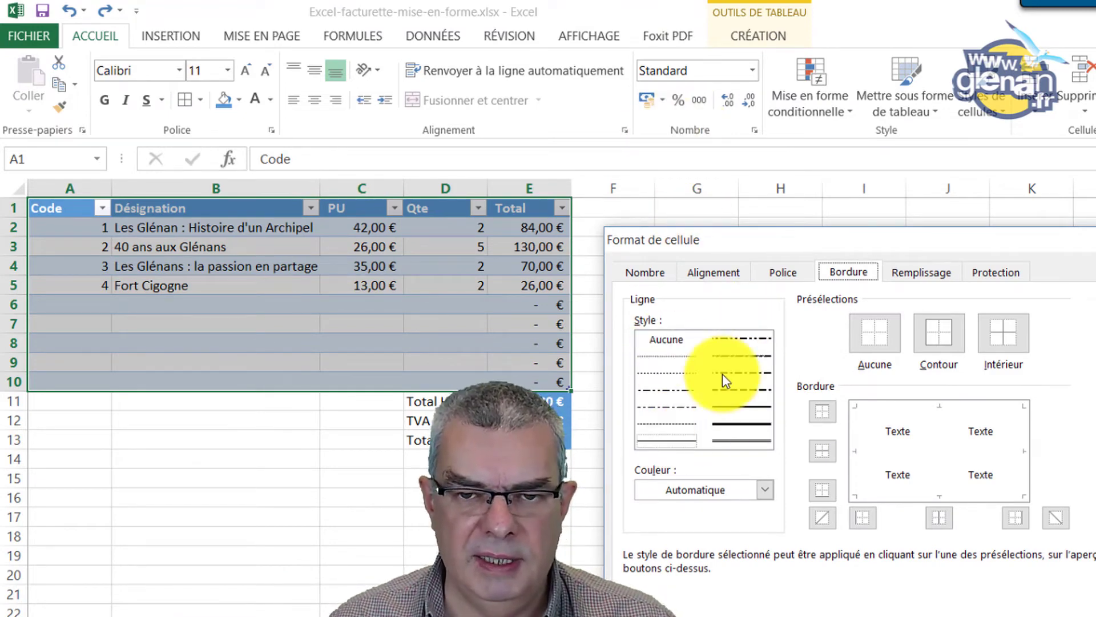
click(668, 424)
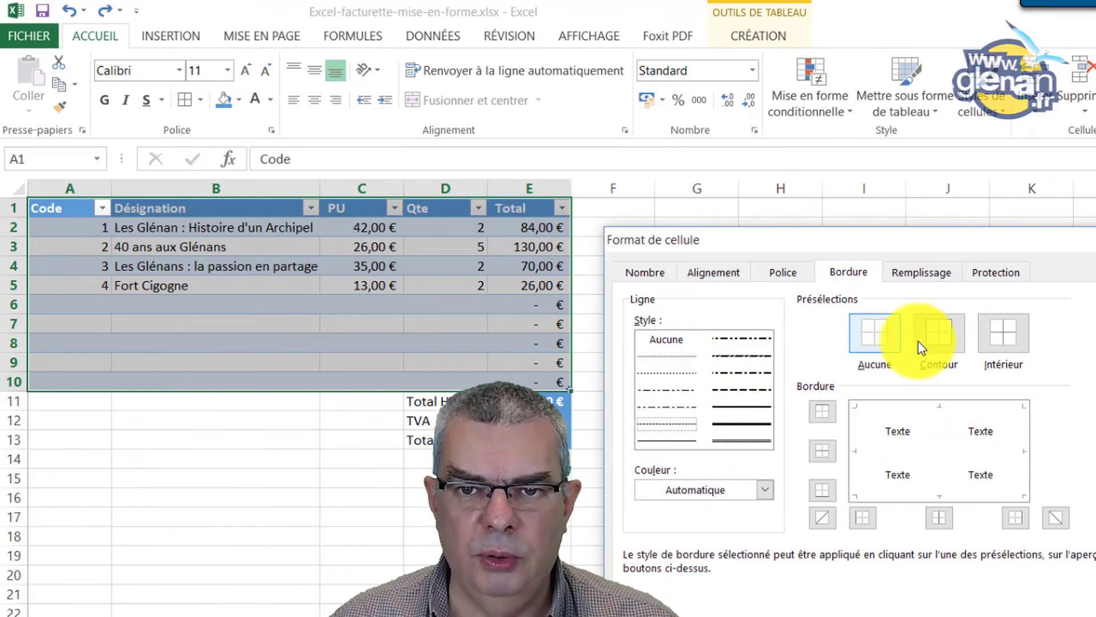
click(940, 337)
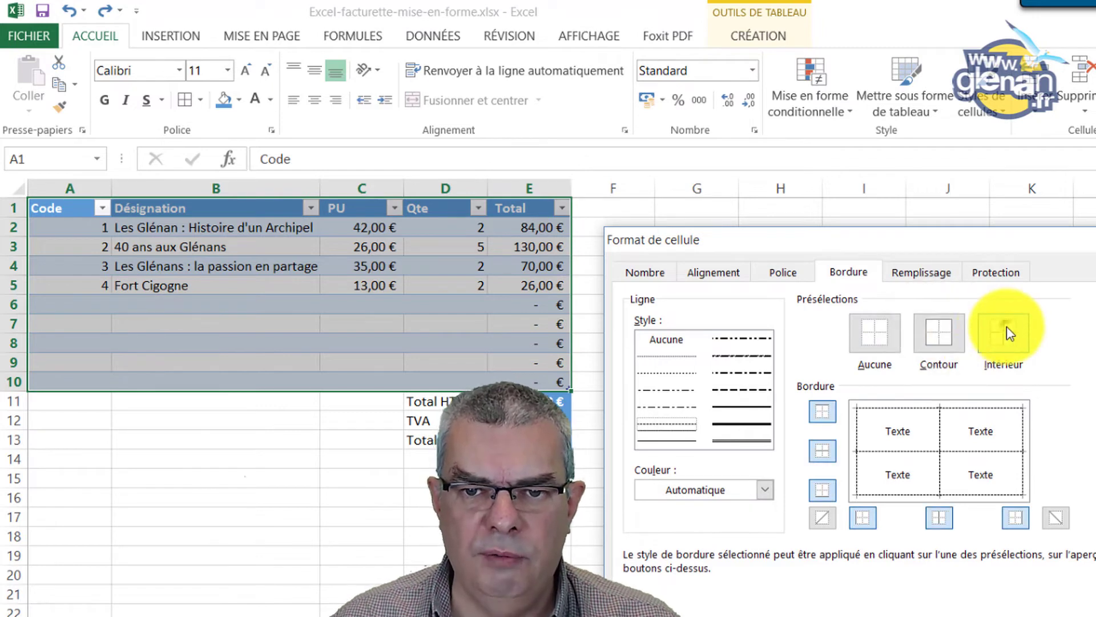
click(950, 338)
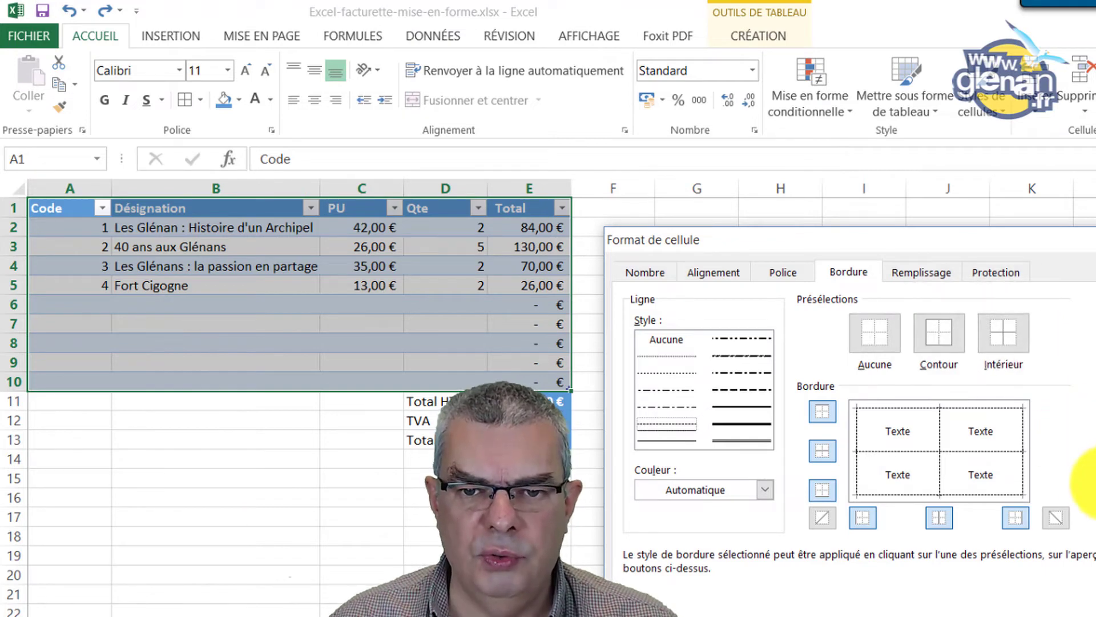
Step: Remove the upper, middle and lower horizontal borders from the preview, look at the line colours, and cancel the border settings
click(824, 410)
click(824, 456)
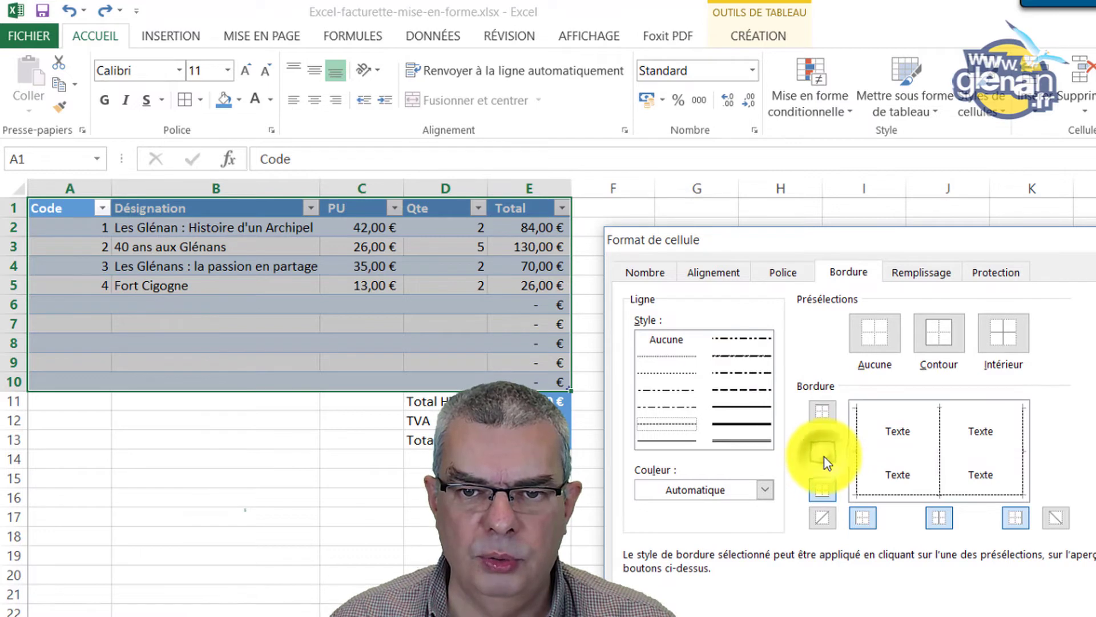
click(821, 491)
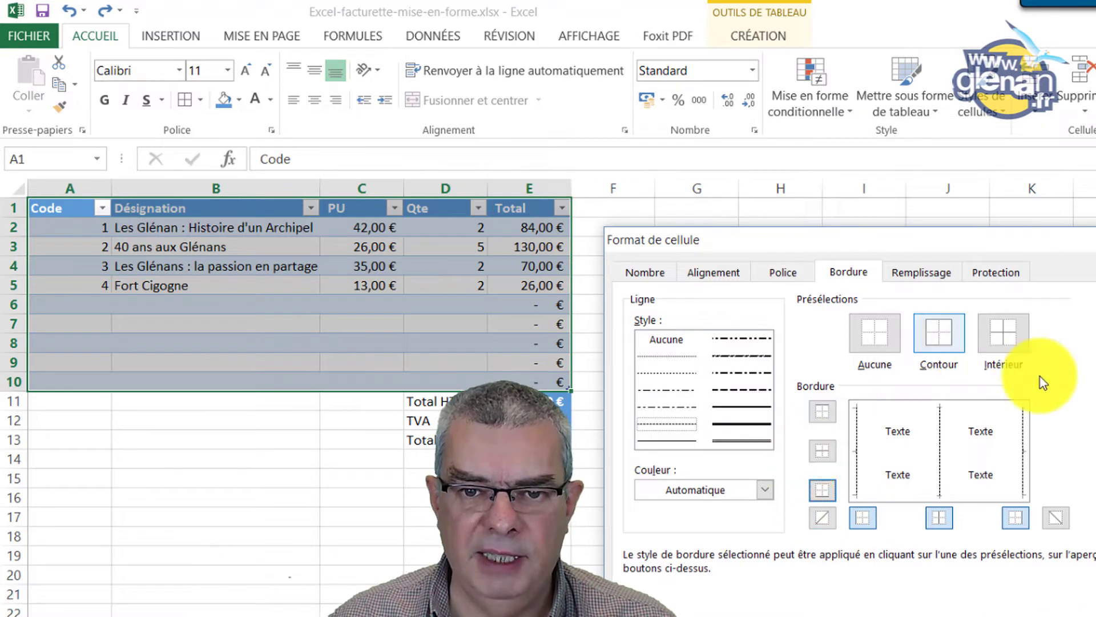
click(766, 490)
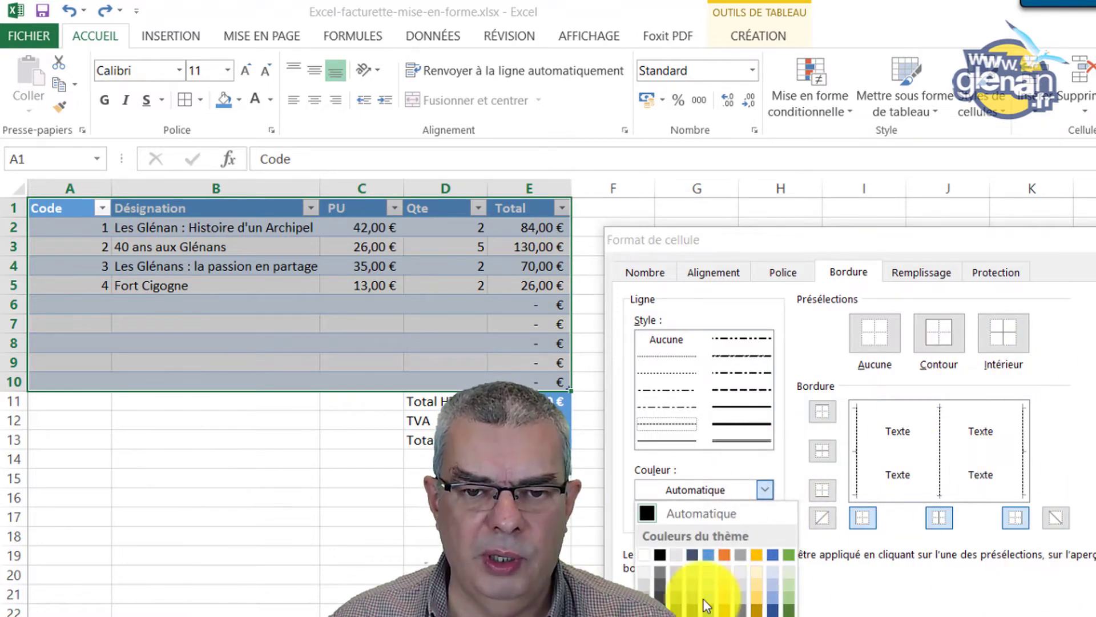
click(910, 600)
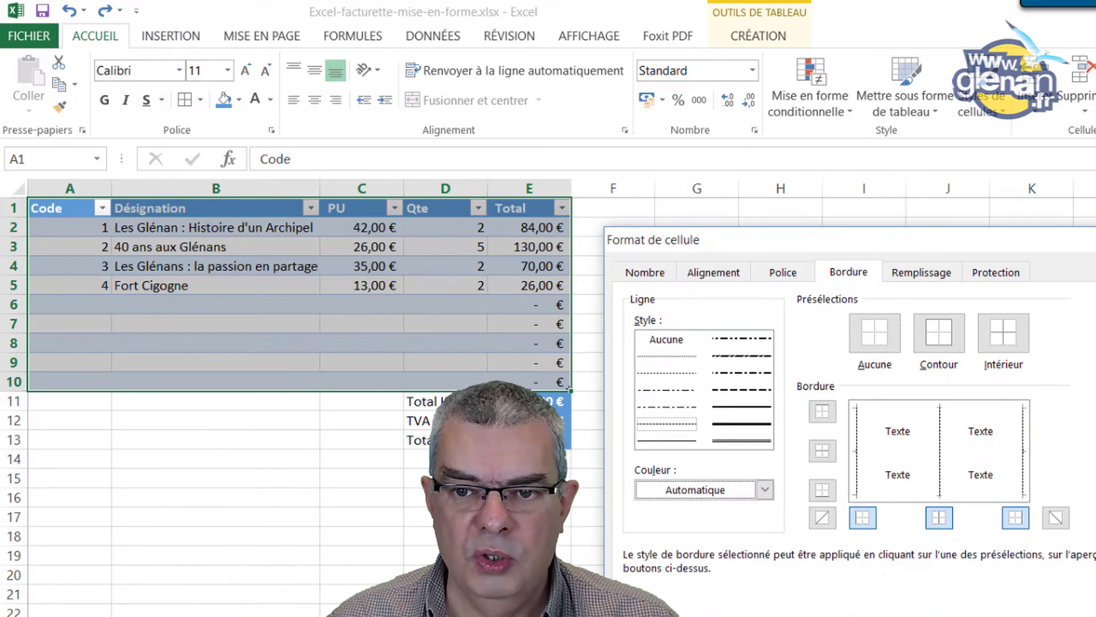
key(Escape)
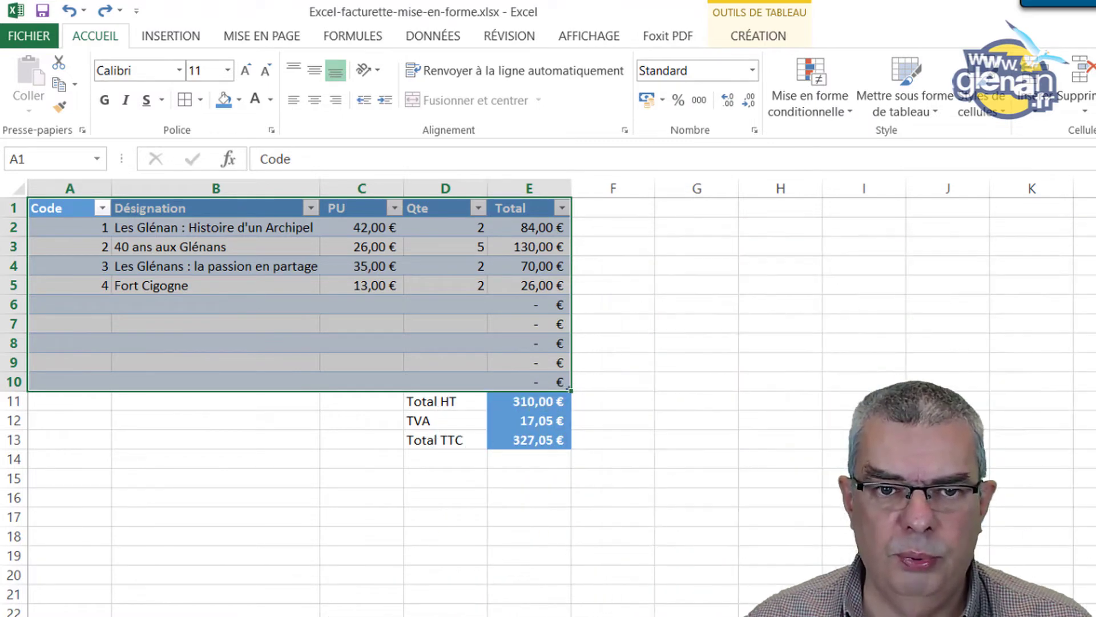
Step: Start a new cell style based on the totals in E11:E13 and name it Glénan
click(307, 341)
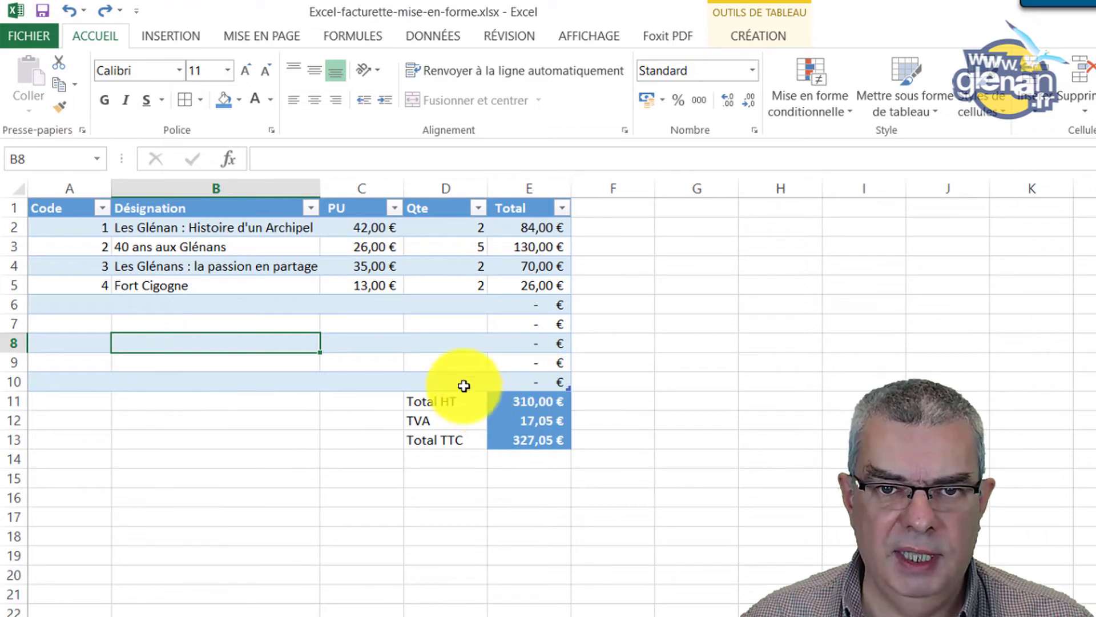
click(436, 399)
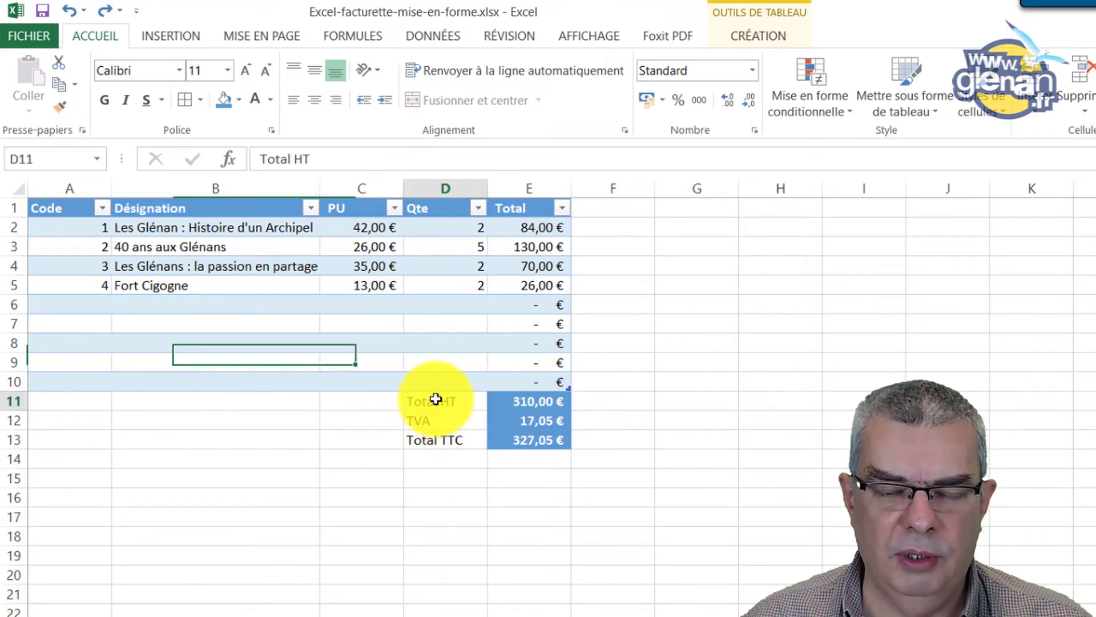
drag(509, 400, 520, 440)
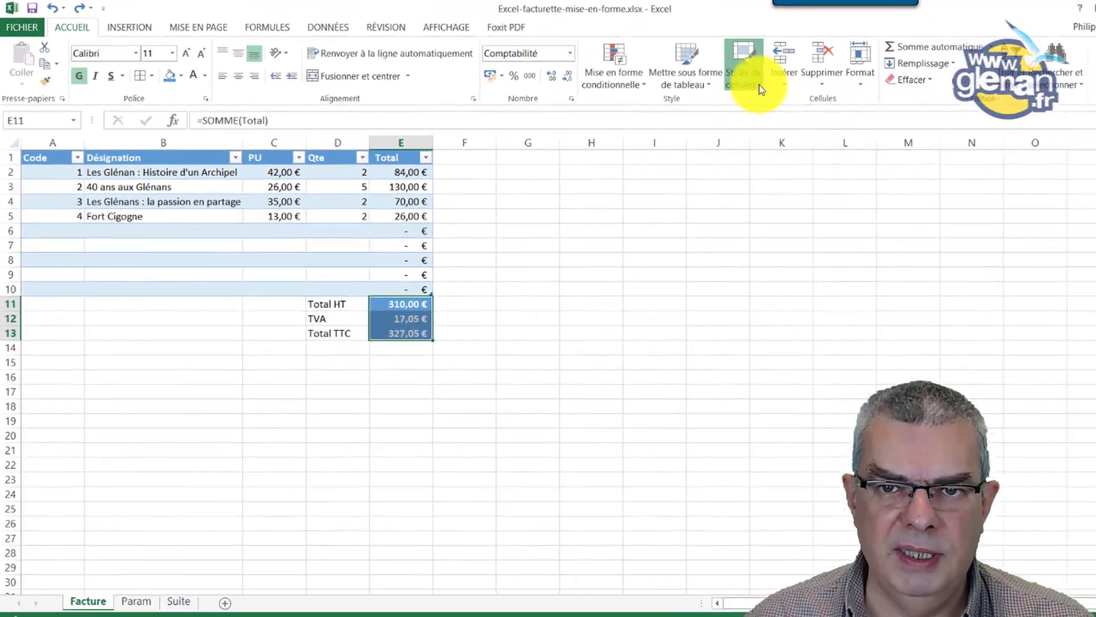
click(761, 88)
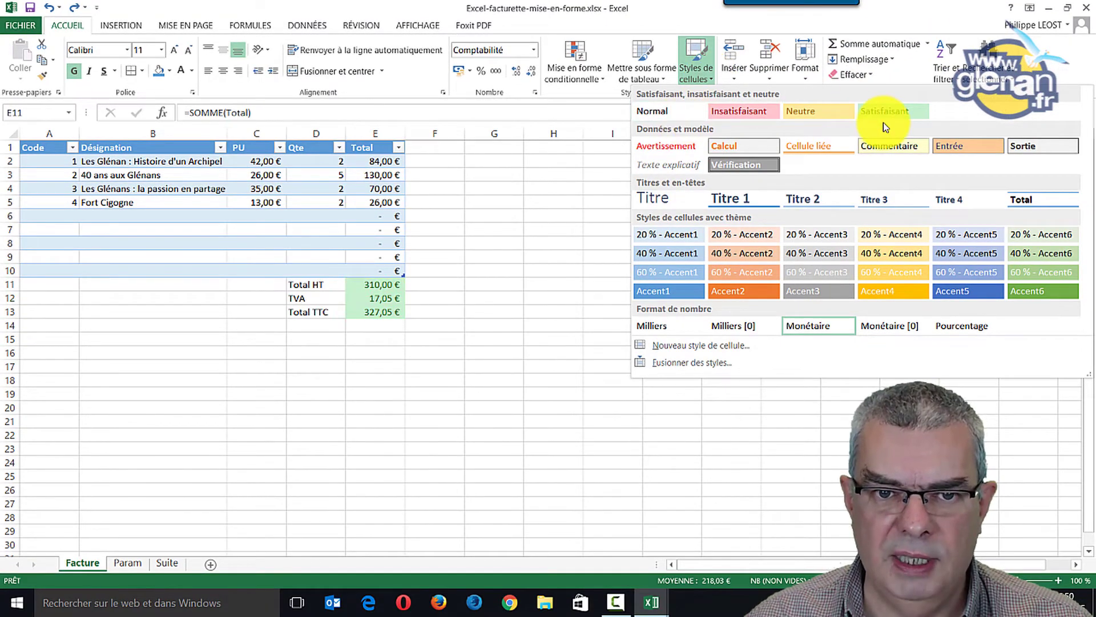
click(694, 346)
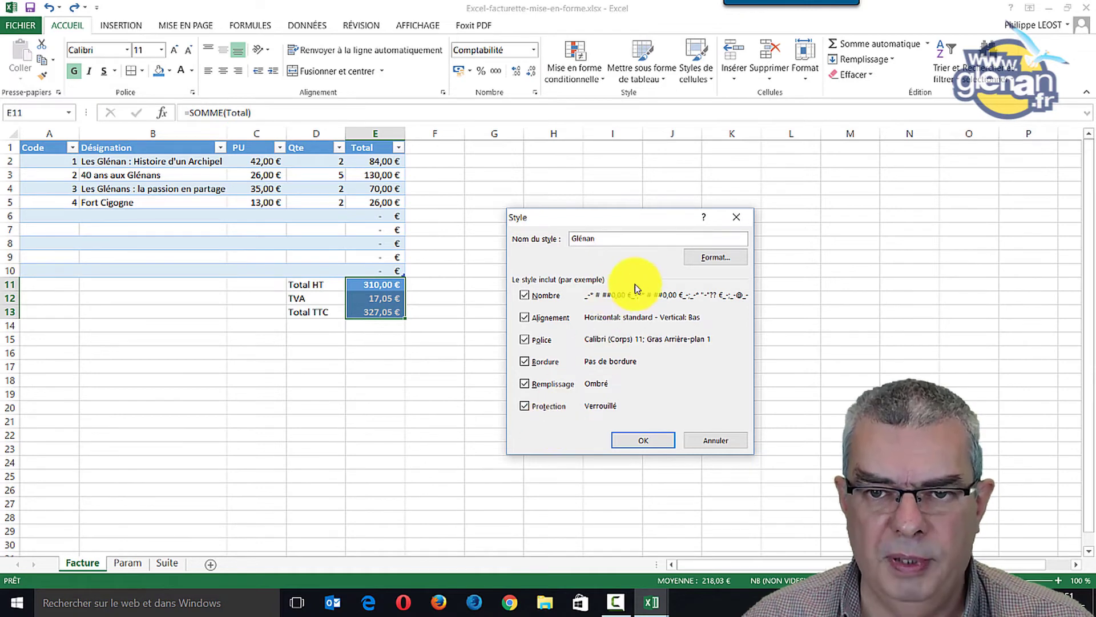
Step: Open the Glénan style's format settings and review its number, alignment and font options, including the available font colours
click(725, 259)
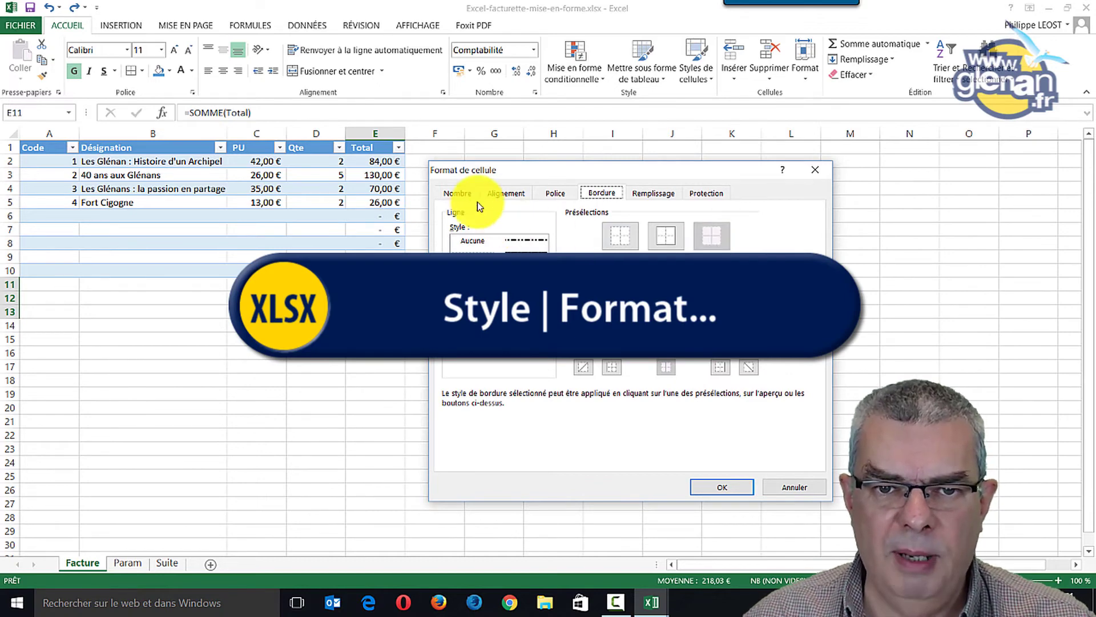
click(462, 194)
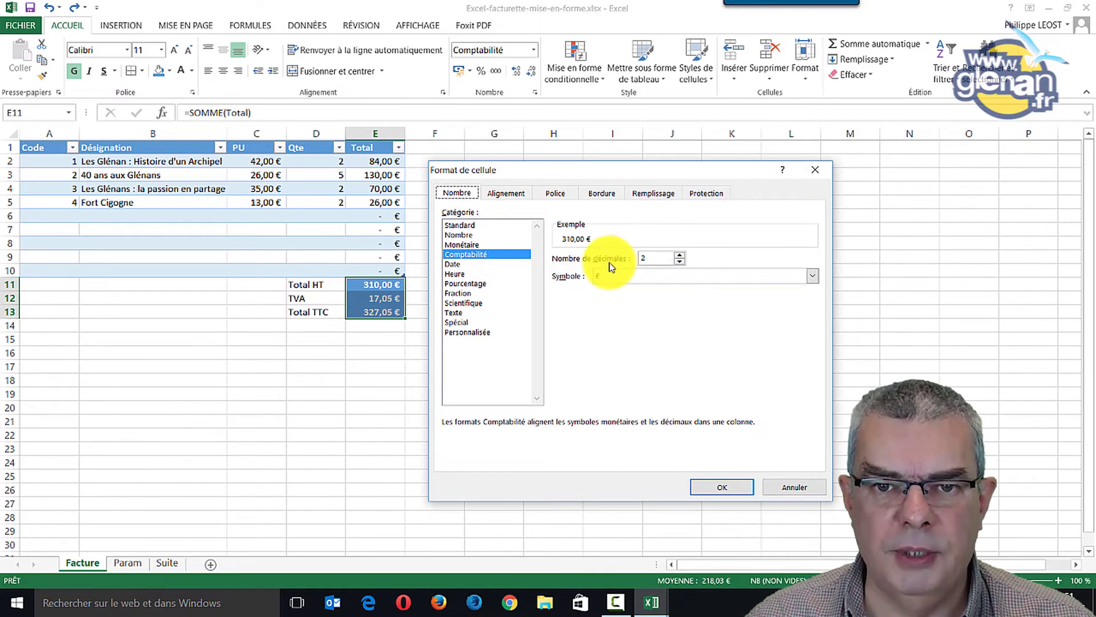
drag(561, 173, 649, 164)
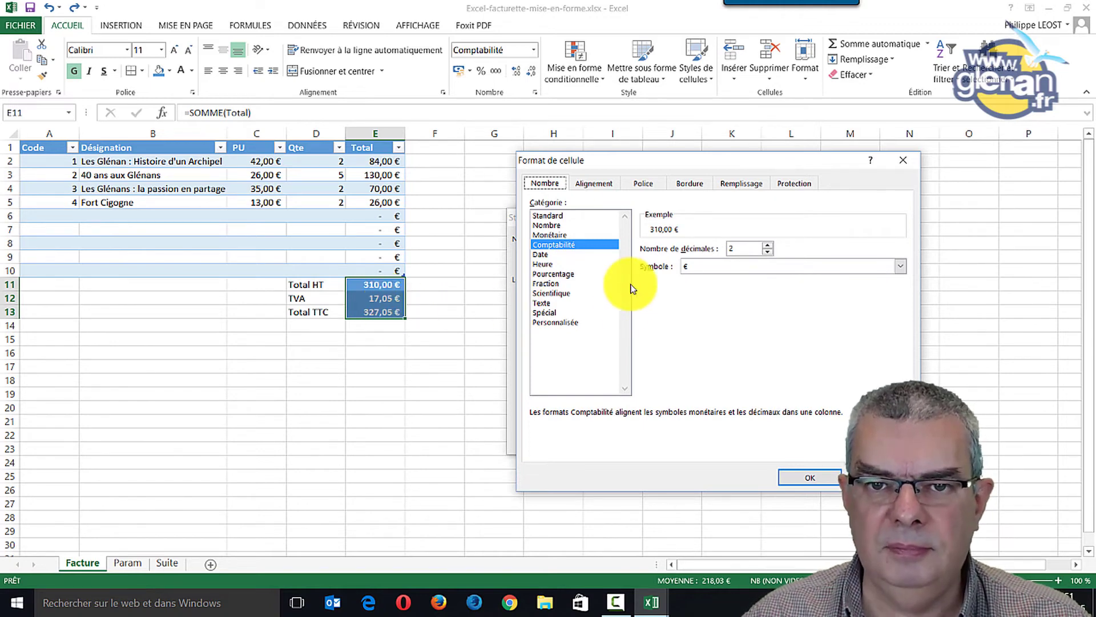
click(595, 184)
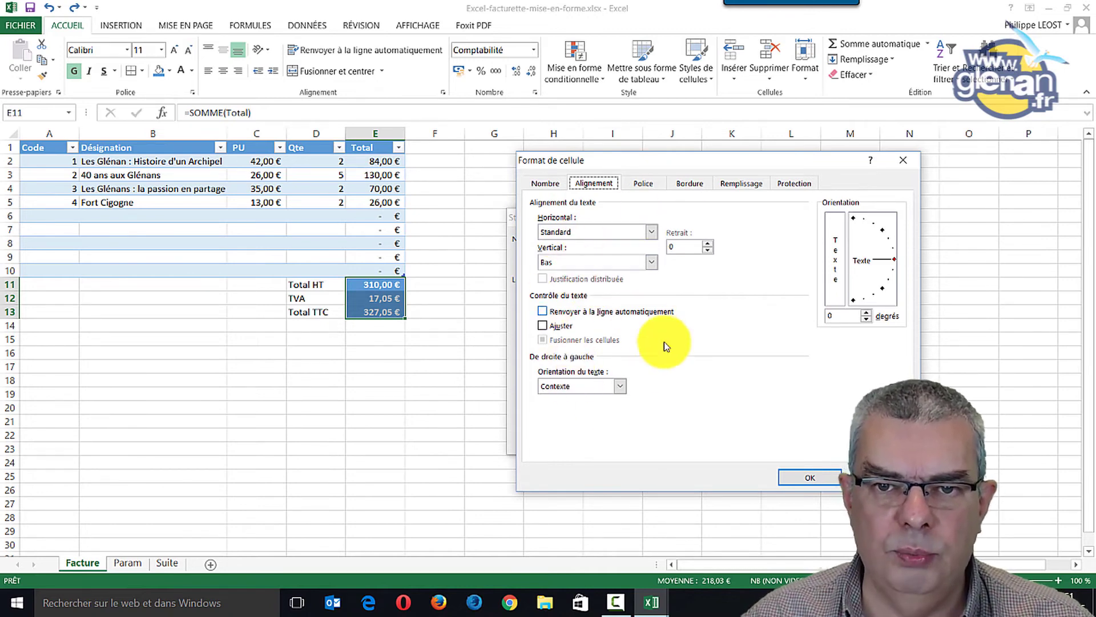
click(650, 186)
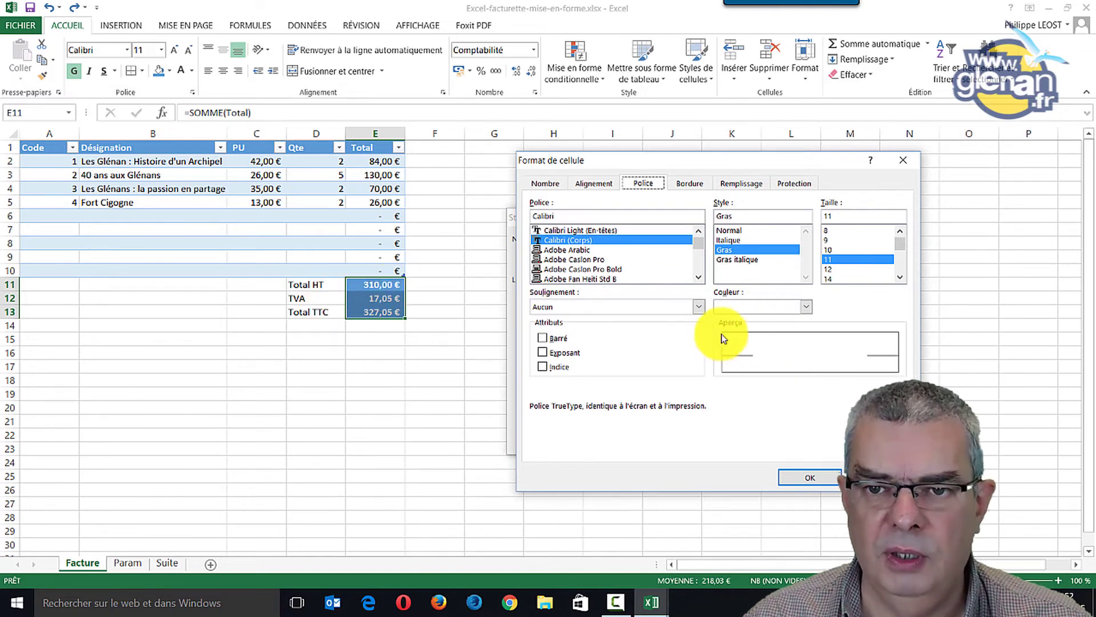
click(803, 306)
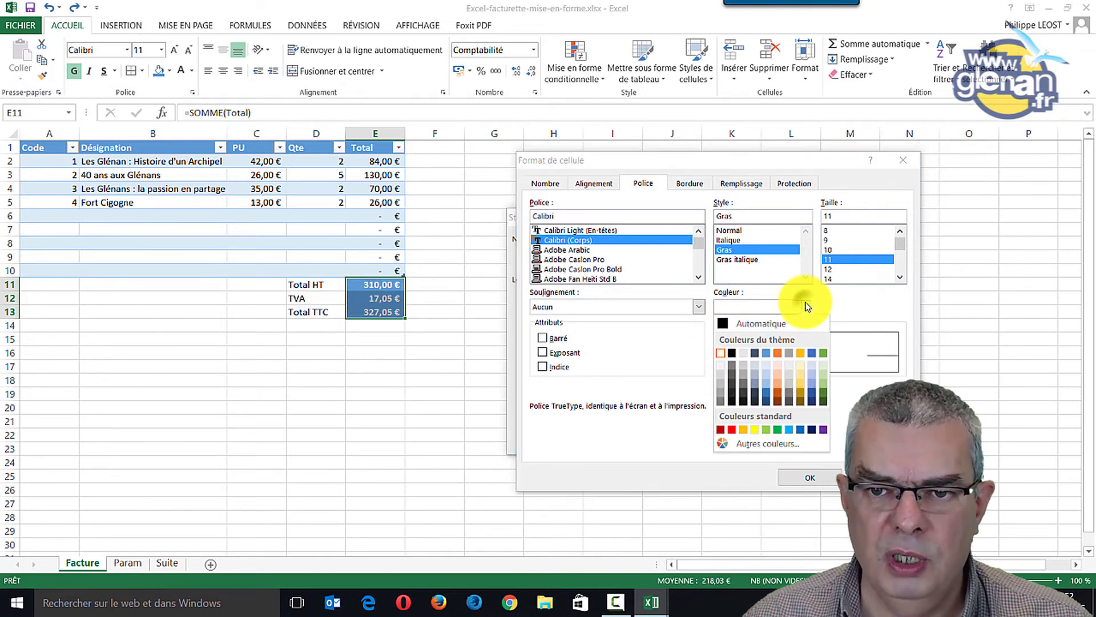
click(874, 298)
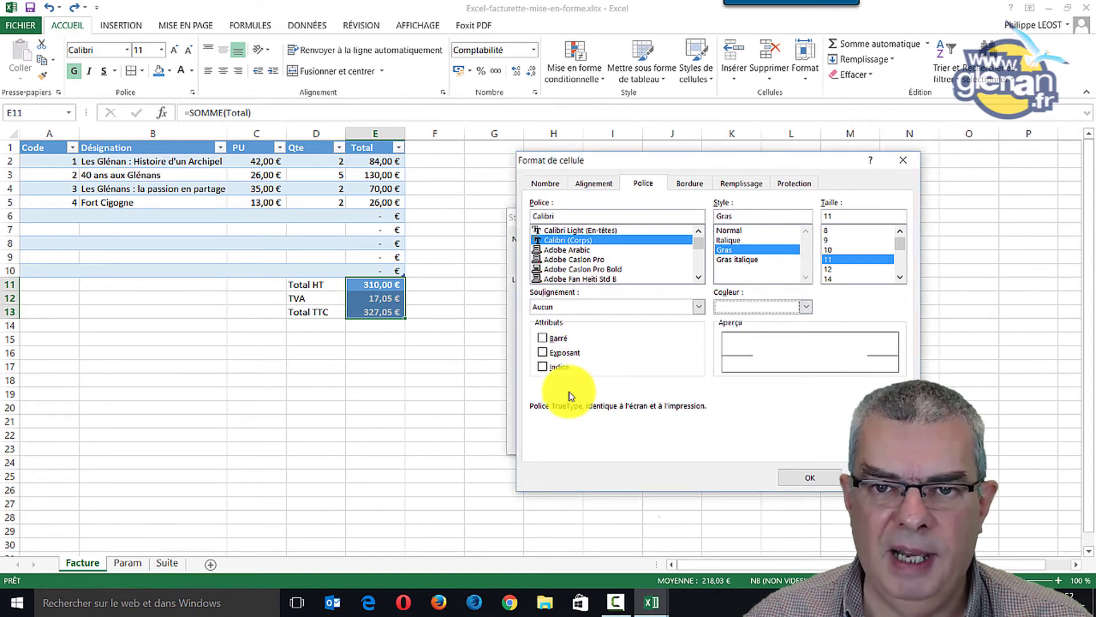
Step: Review the border, fill and protection settings, accept the format and create the Glénan cell style
click(691, 187)
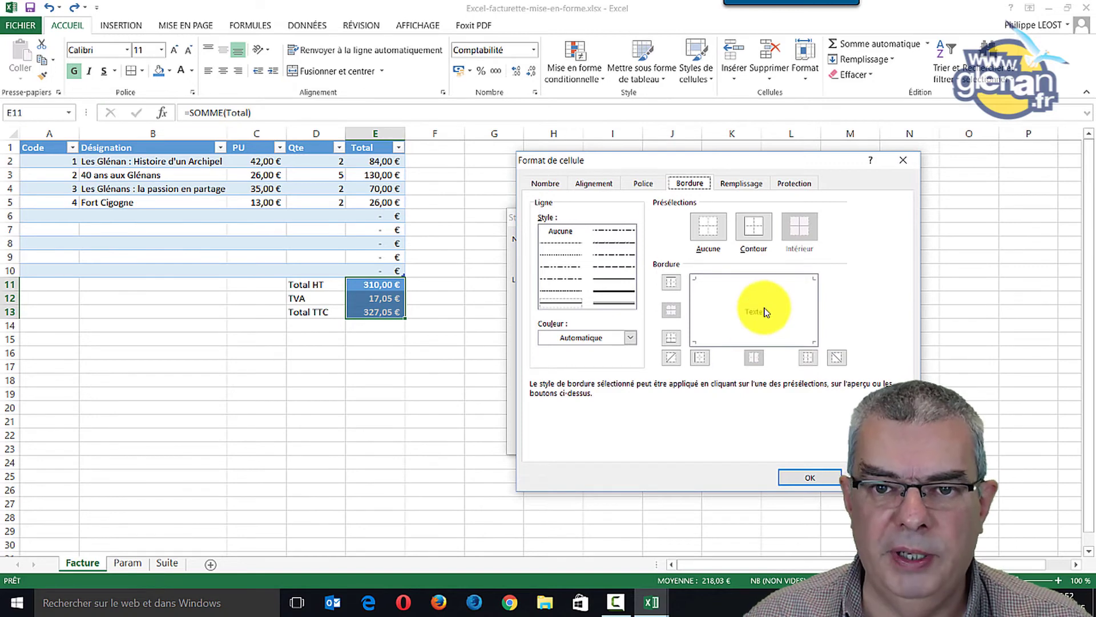
click(741, 184)
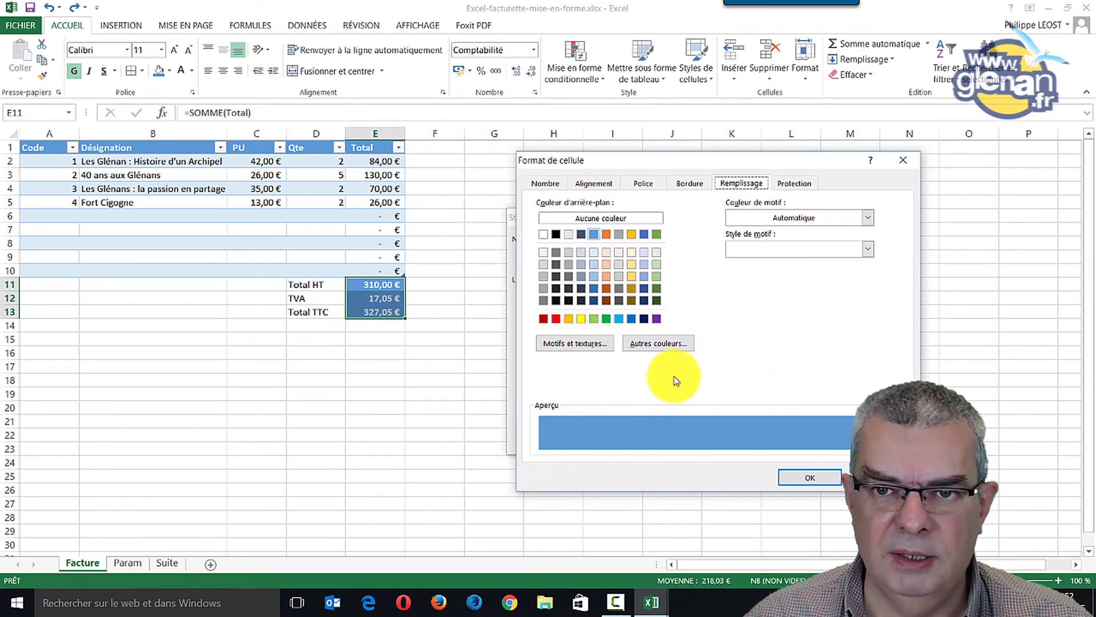
click(795, 184)
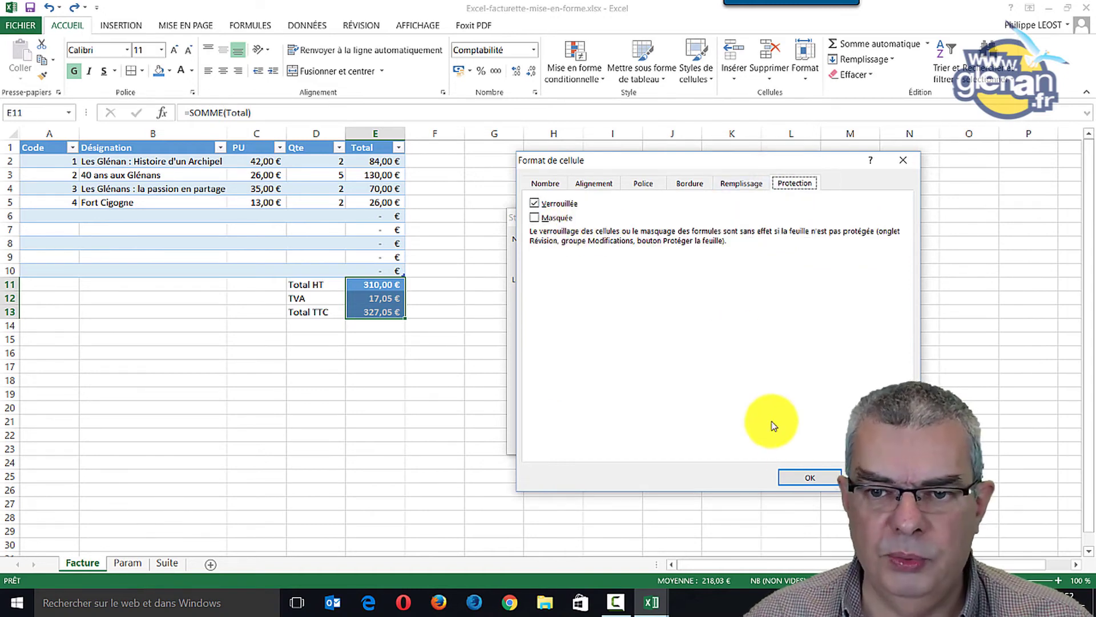
click(812, 478)
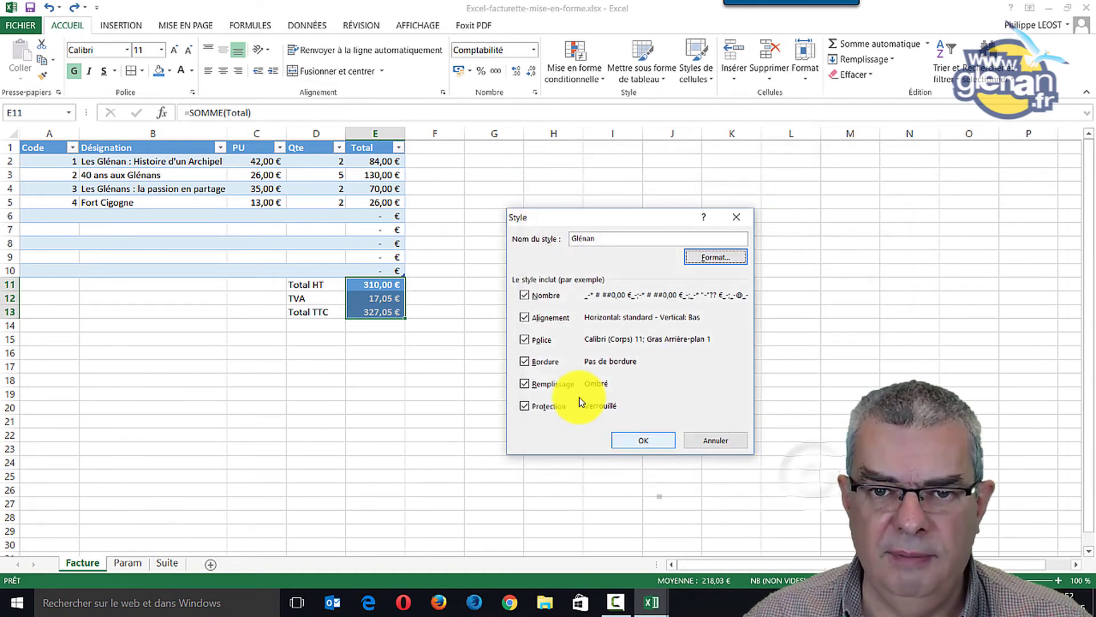
click(644, 441)
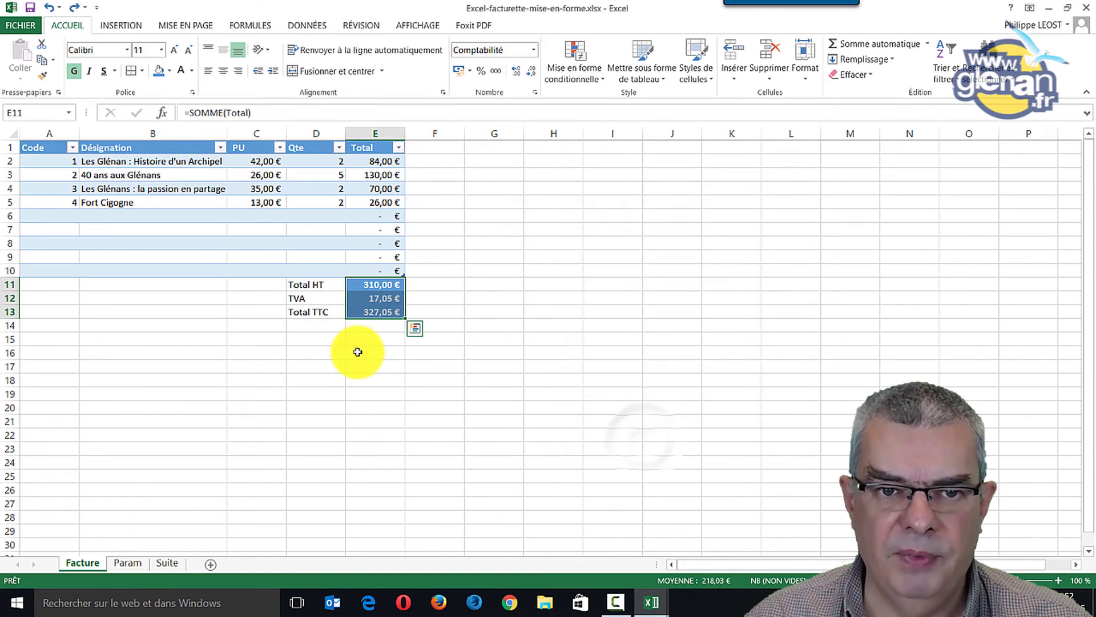
Step: Preview the custom Glénan cell style on the total labels in D11:D13
drag(314, 284, 314, 311)
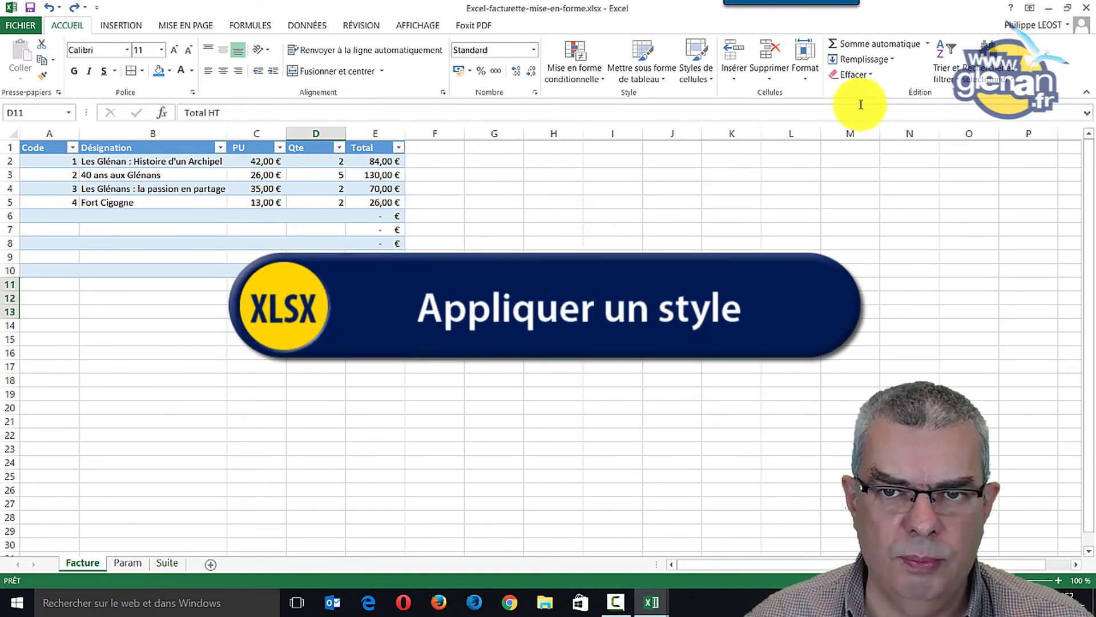
click(701, 79)
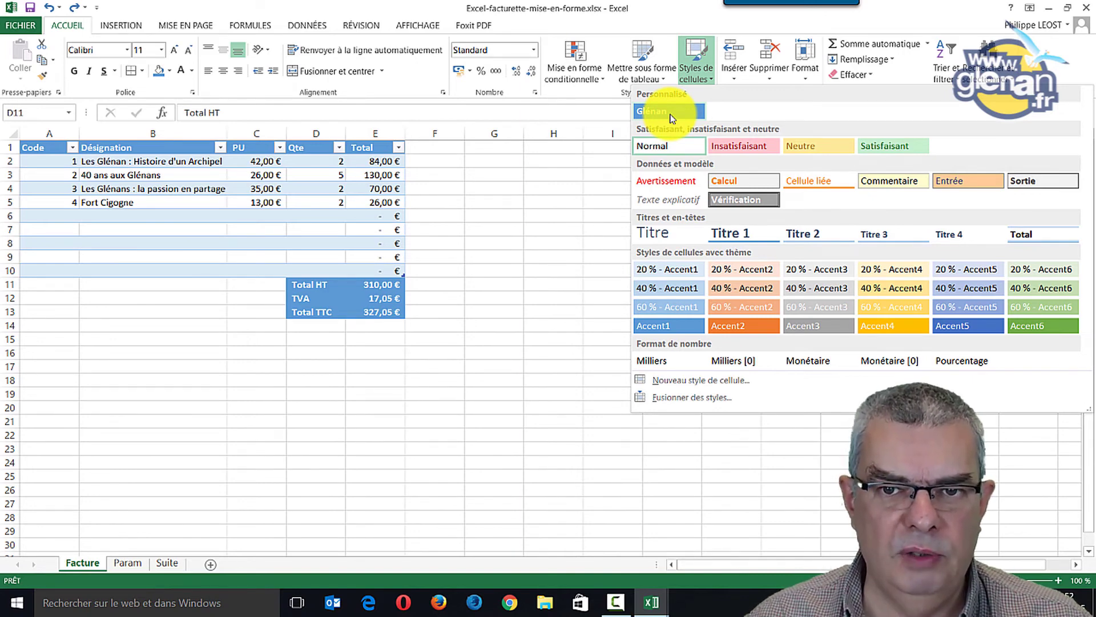
click(671, 119)
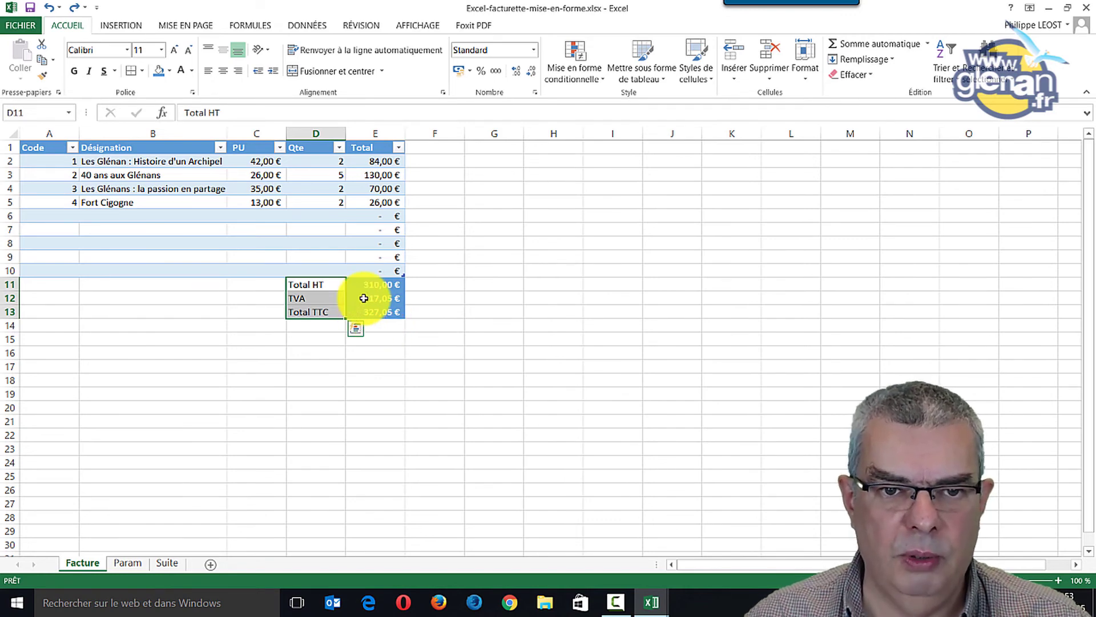
click(477, 281)
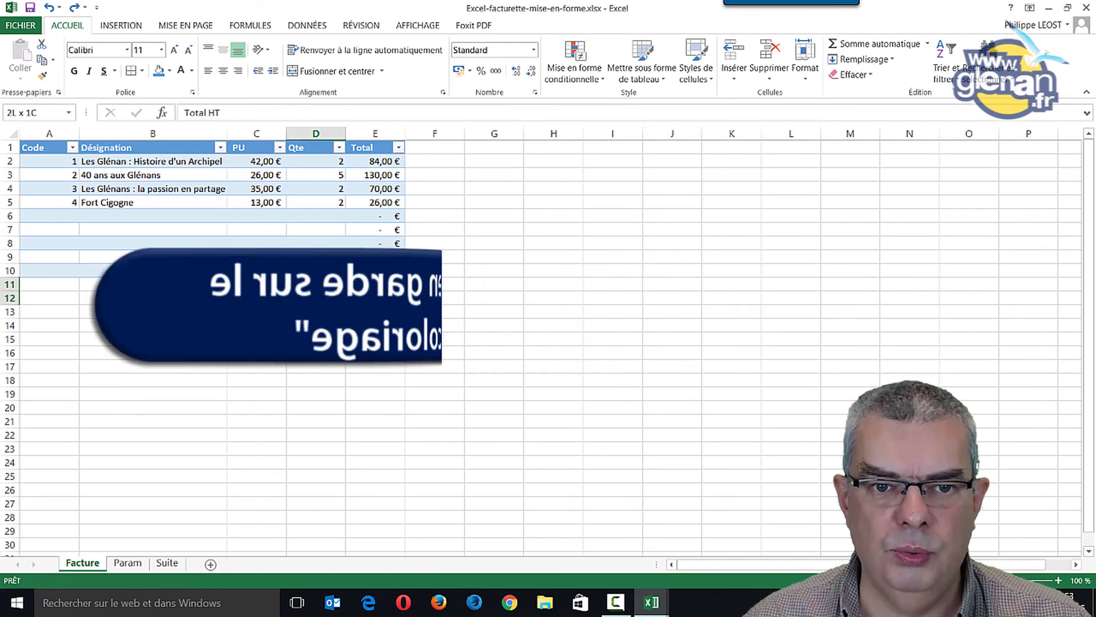
Step: Preview a dark red fill on the total labels in D11:D13
drag(303, 284, 301, 312)
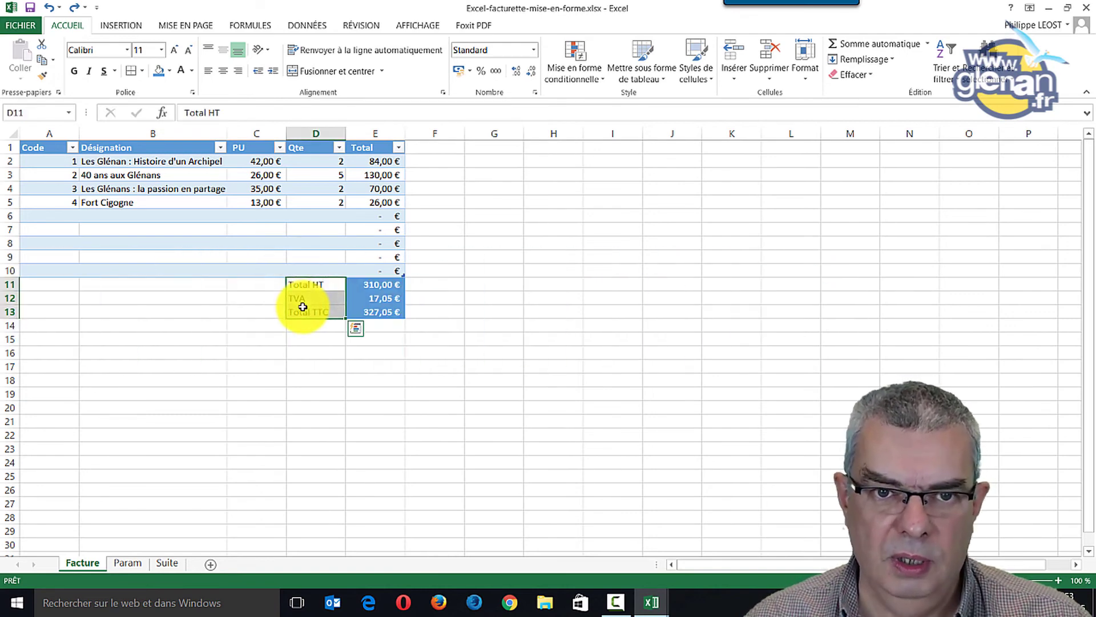
click(167, 72)
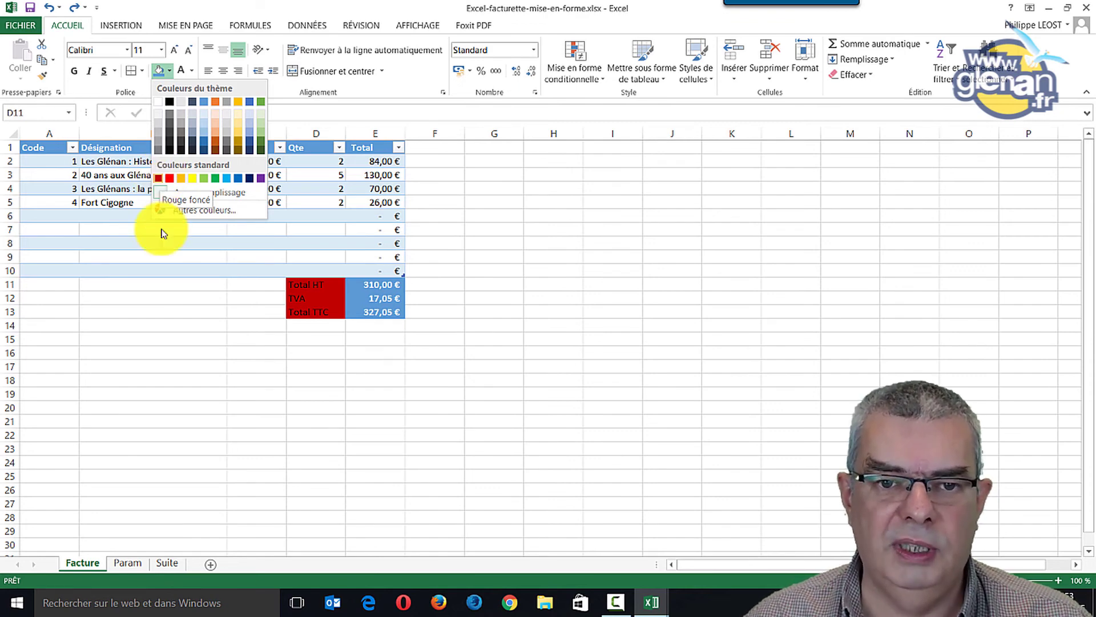
key(Escape)
Step: With cell B13 selected, look at the fill colour palette and the gallery of cell styles
click(181, 308)
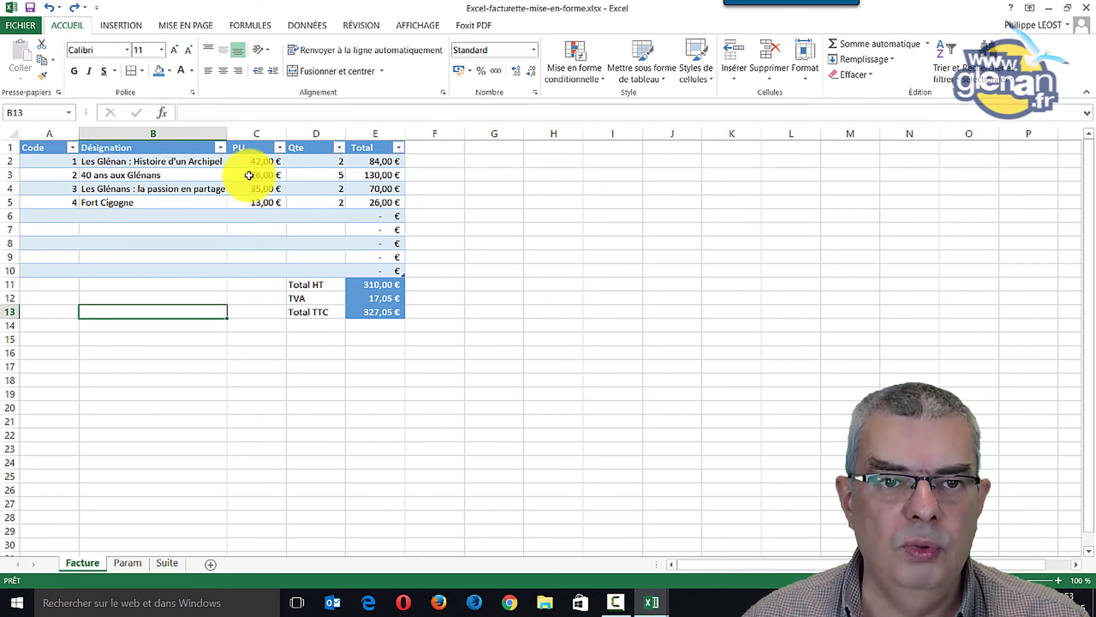
click(171, 71)
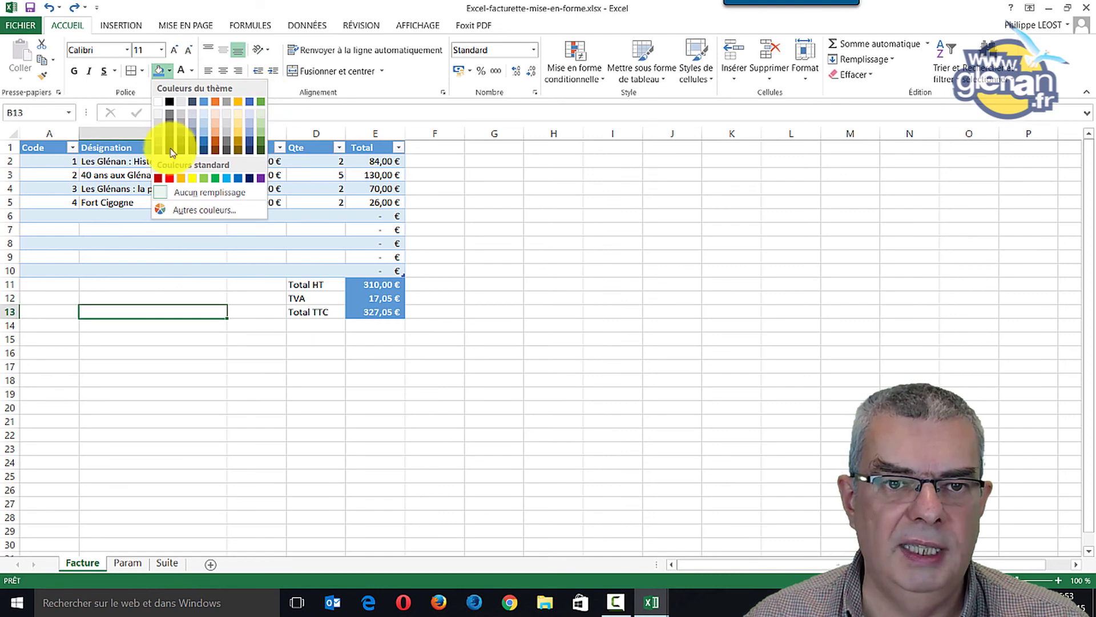
click(269, 313)
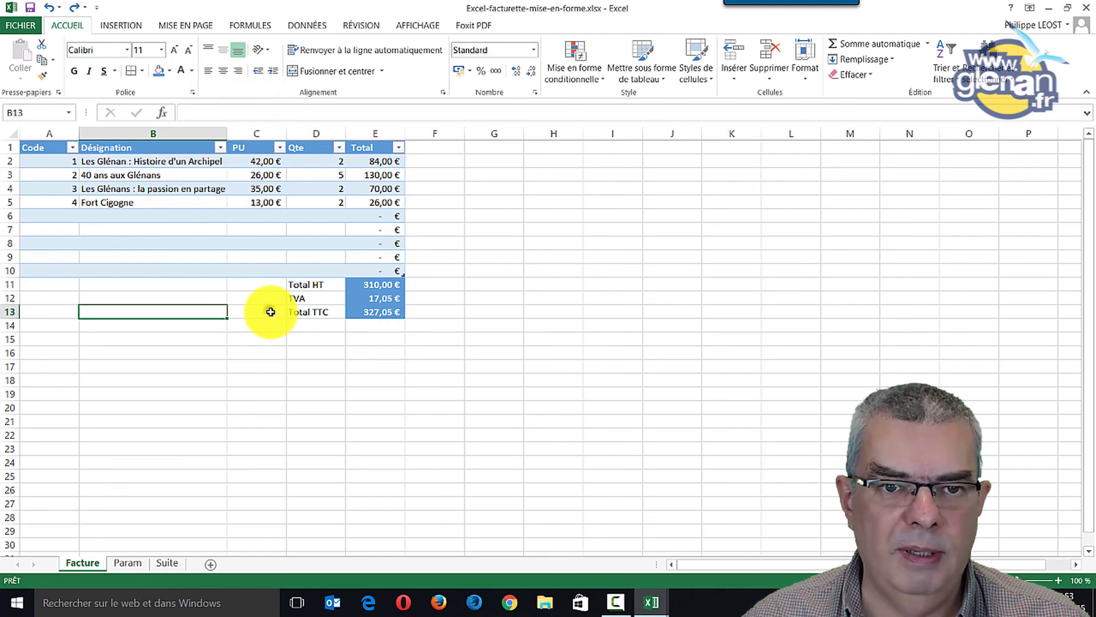
click(710, 77)
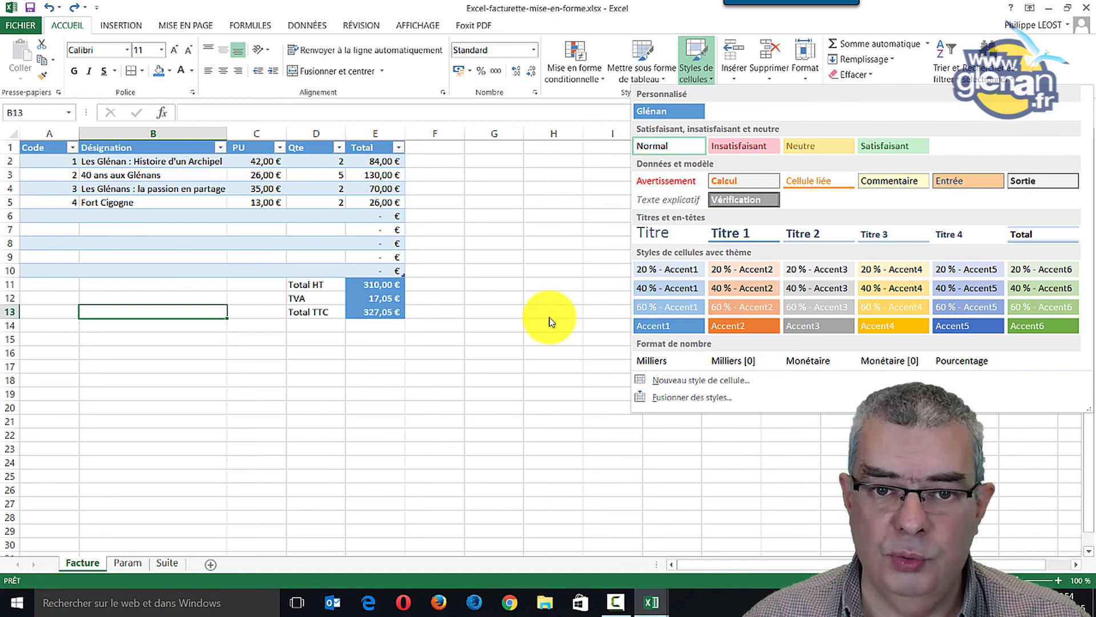
click(491, 315)
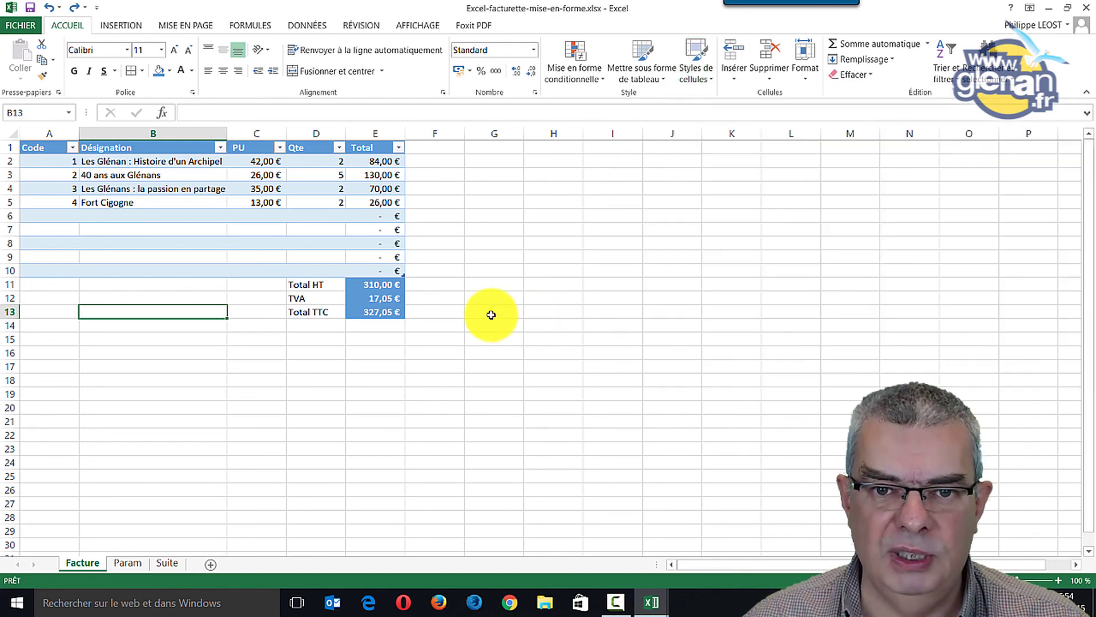